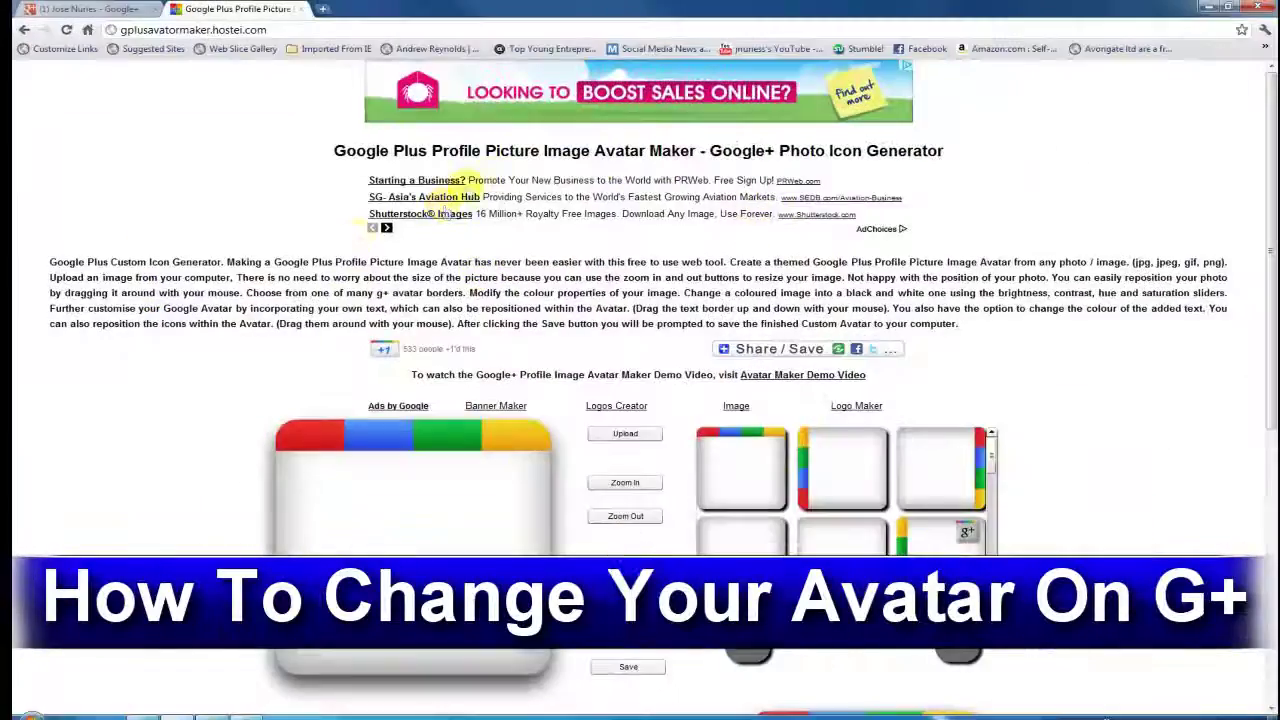
- Scroll down to the avatar editor's empty frame and browse the border-style gallery
scroll(193, 268, down, 3)
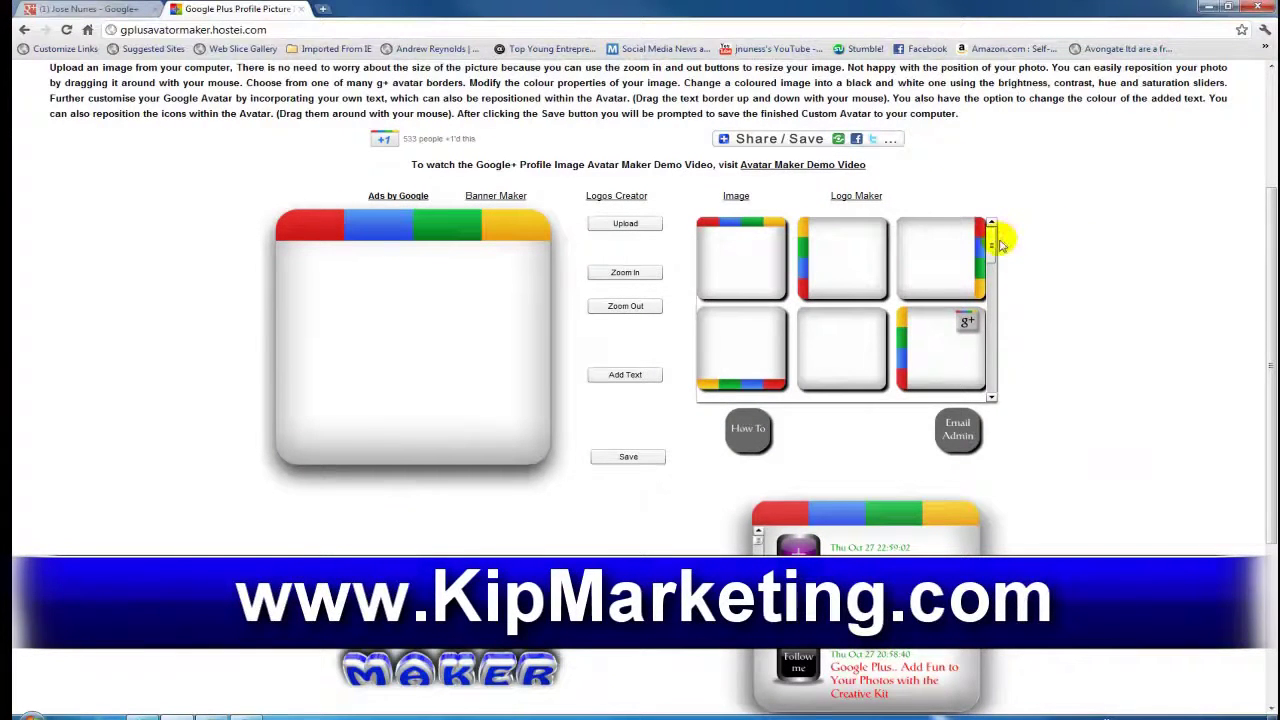
mouse_move(992, 248)
mouse_down()
mouse_move(1000, 300)
mouse_move(997, 245)
mouse_up()
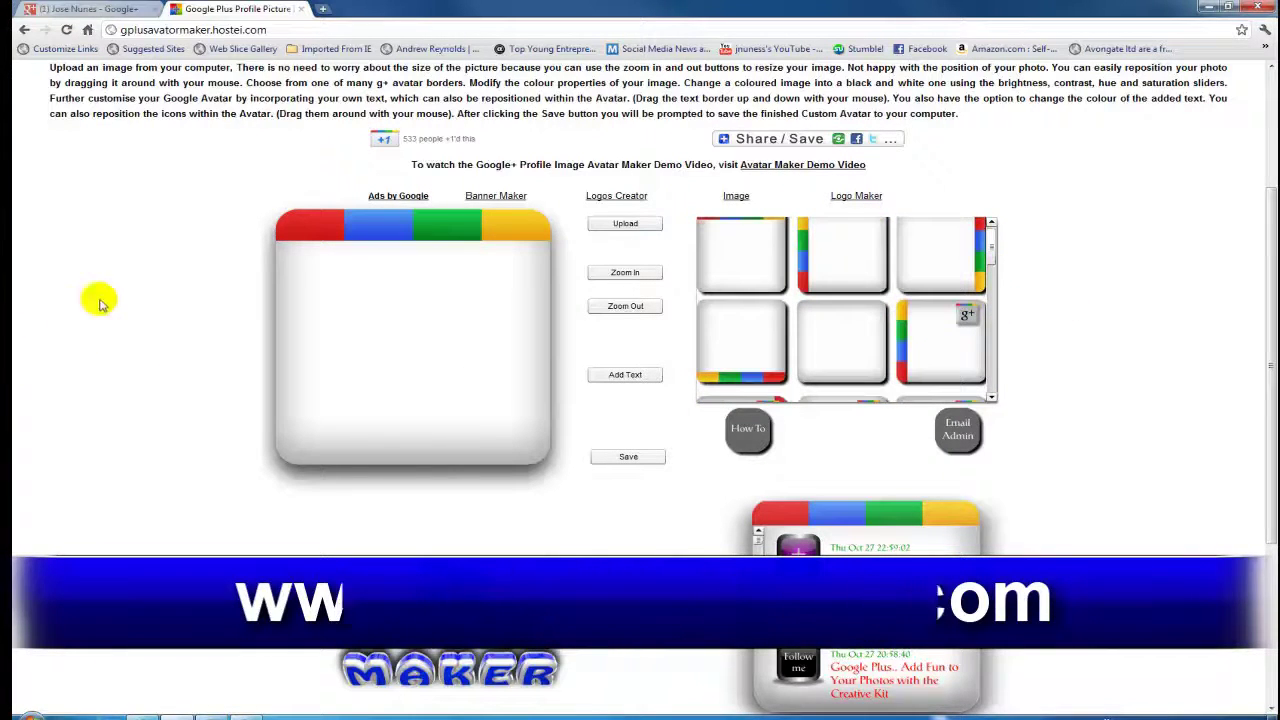
scroll(157, 240, up, 1)
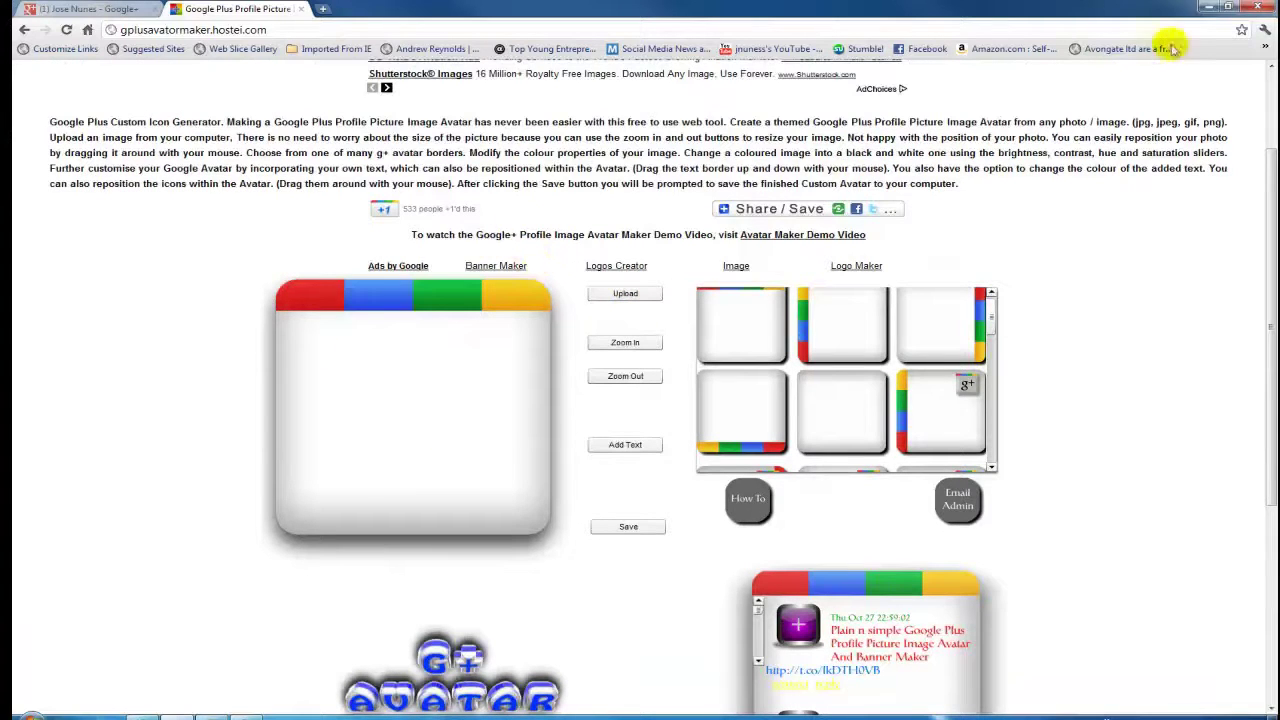
click(1208, 9)
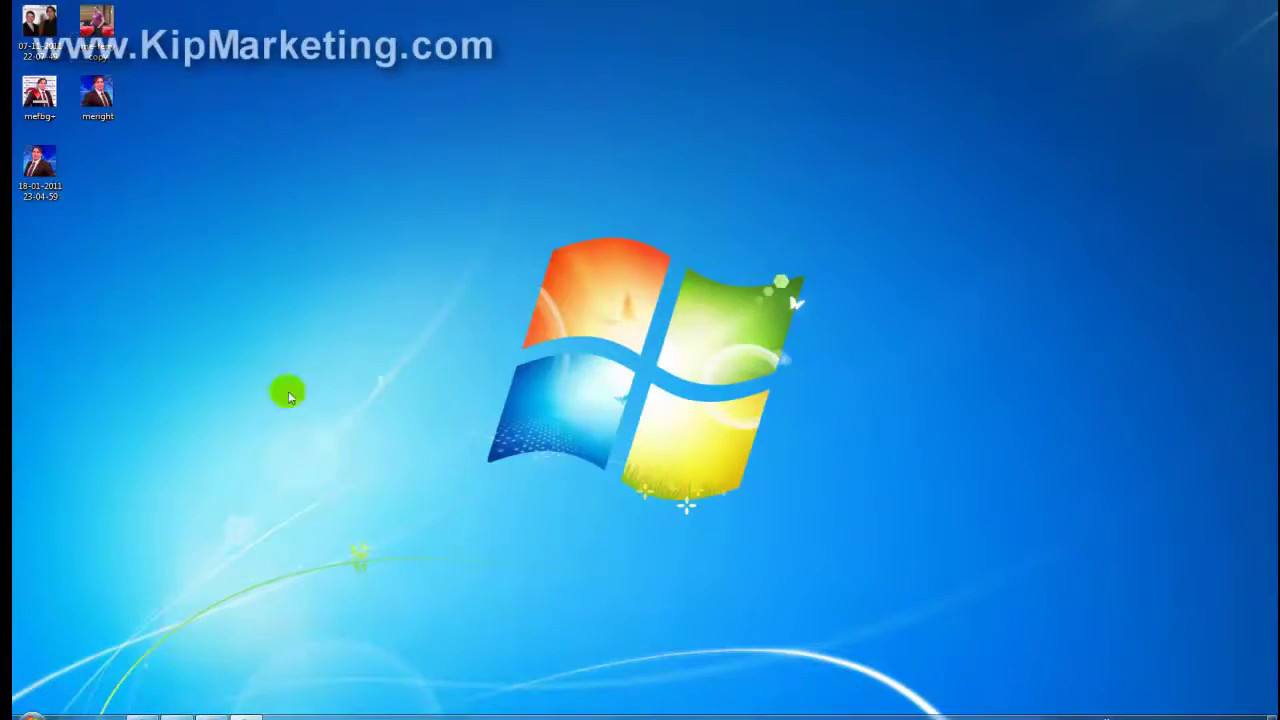
click(180, 717)
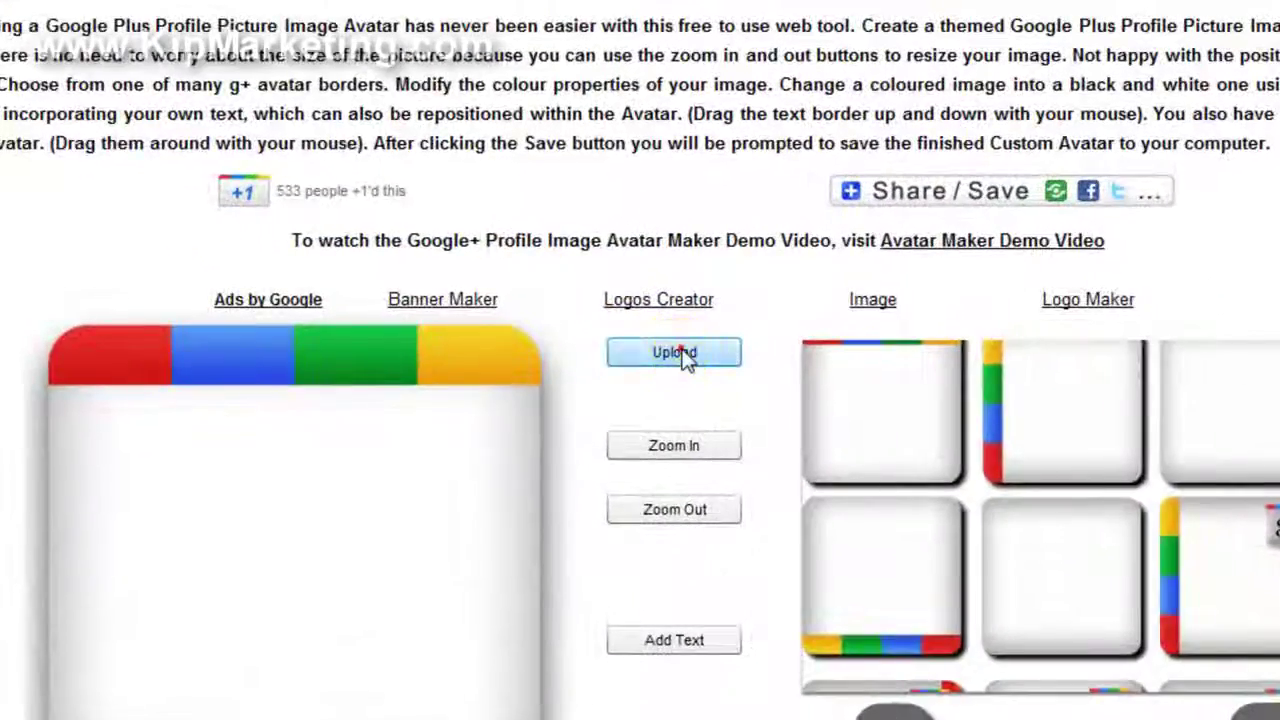
click(680, 355)
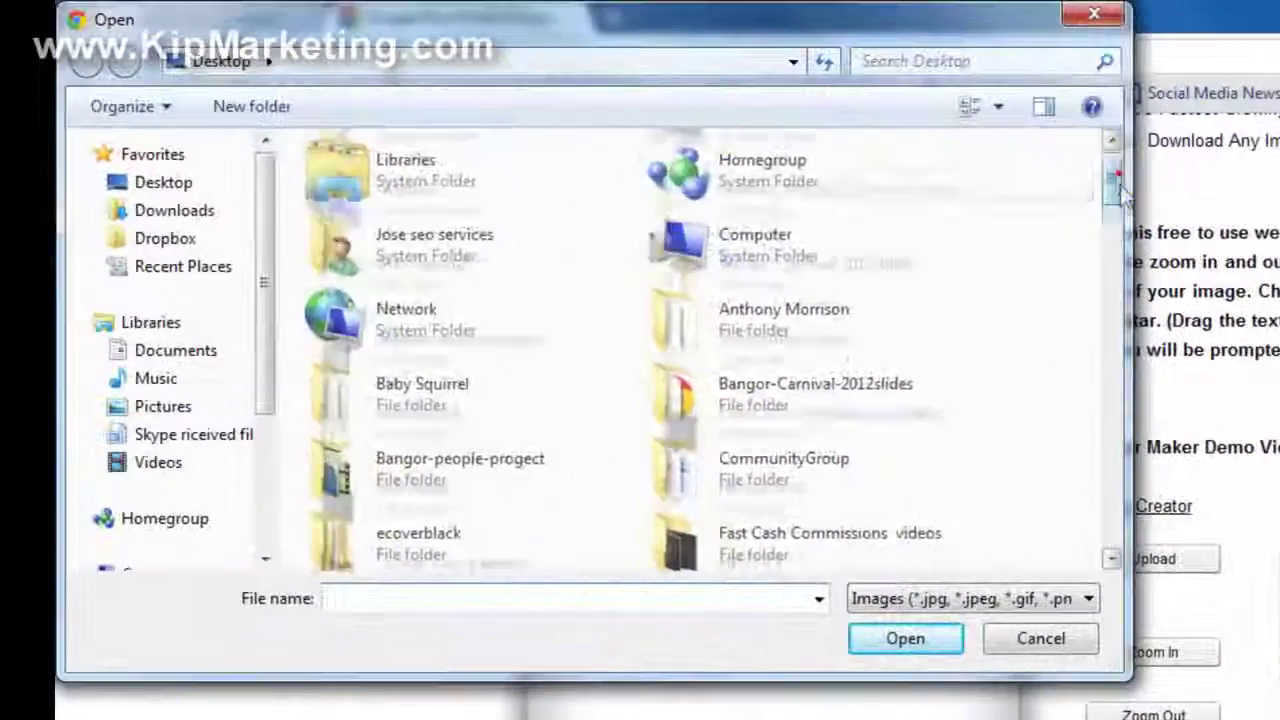
scroll(1116, 228, down, 3)
drag(1116, 228, 1113, 362)
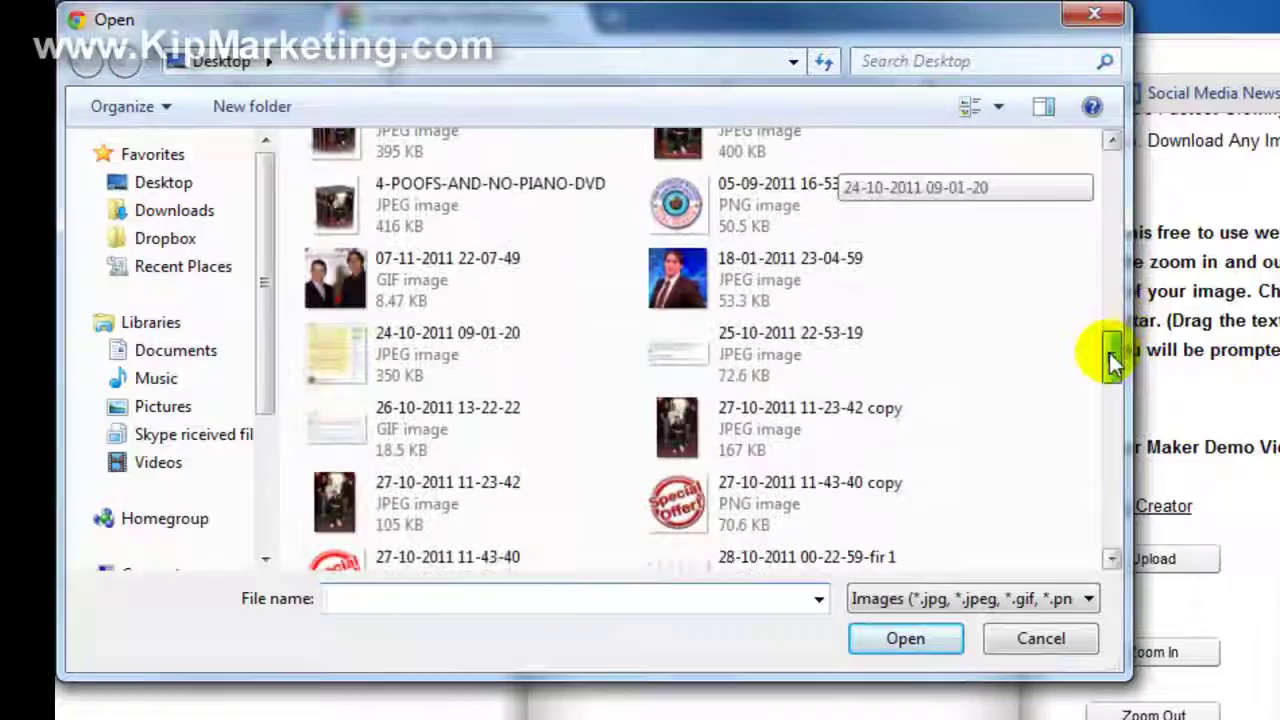
click(790, 270)
click(903, 638)
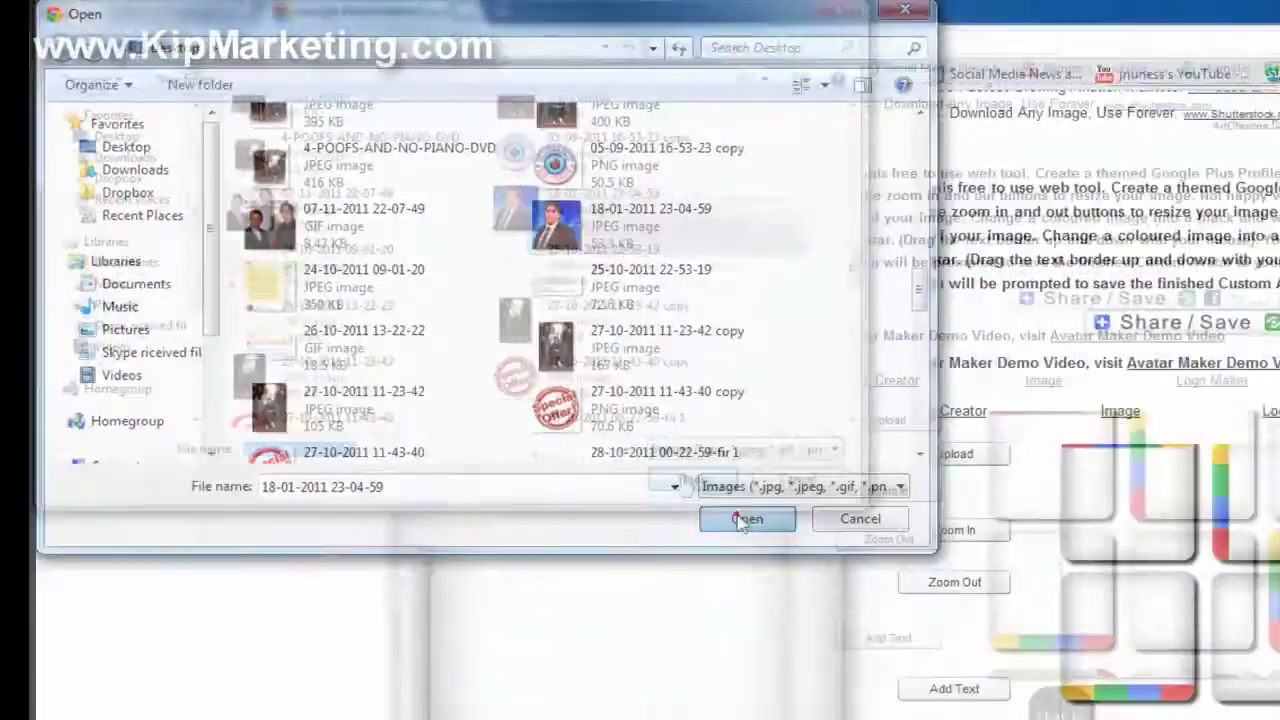
- Zoom and shift the photo so the man's head and shoulders fill the frame
mouse_move(410, 412)
mouse_down()
mouse_move(372, 402)
mouse_move(474, 403)
mouse_up()
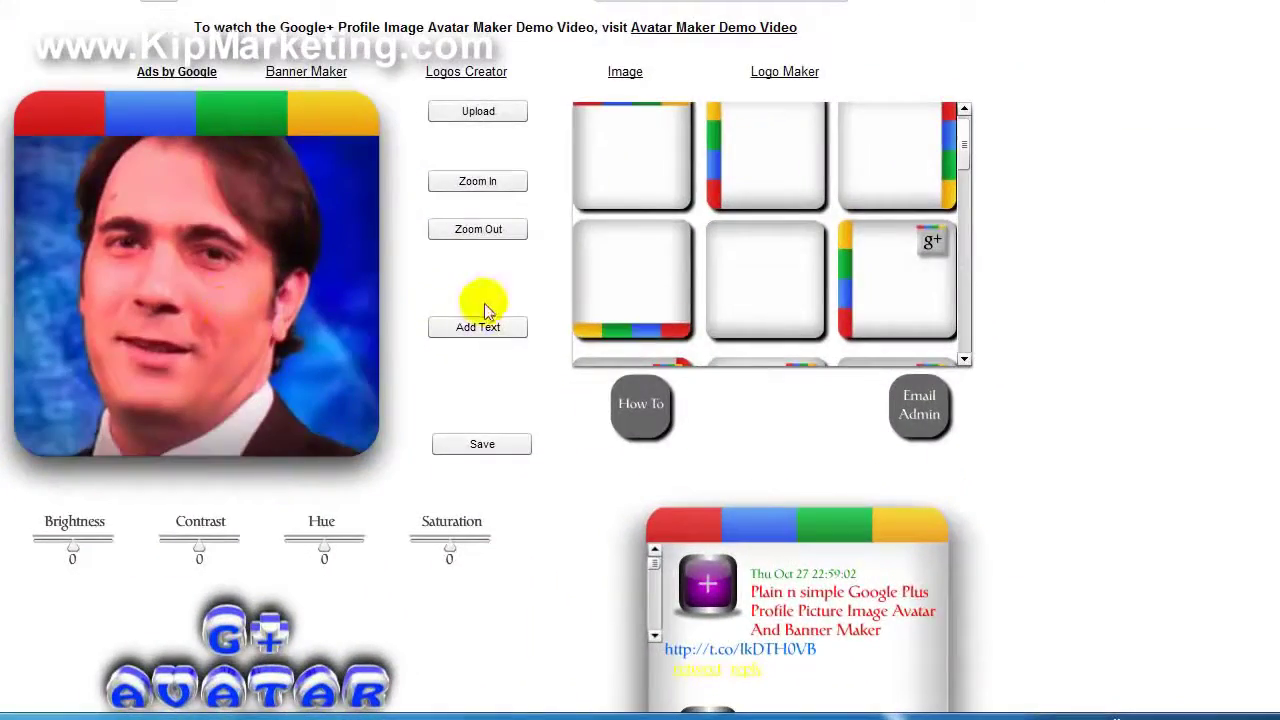
click(490, 235)
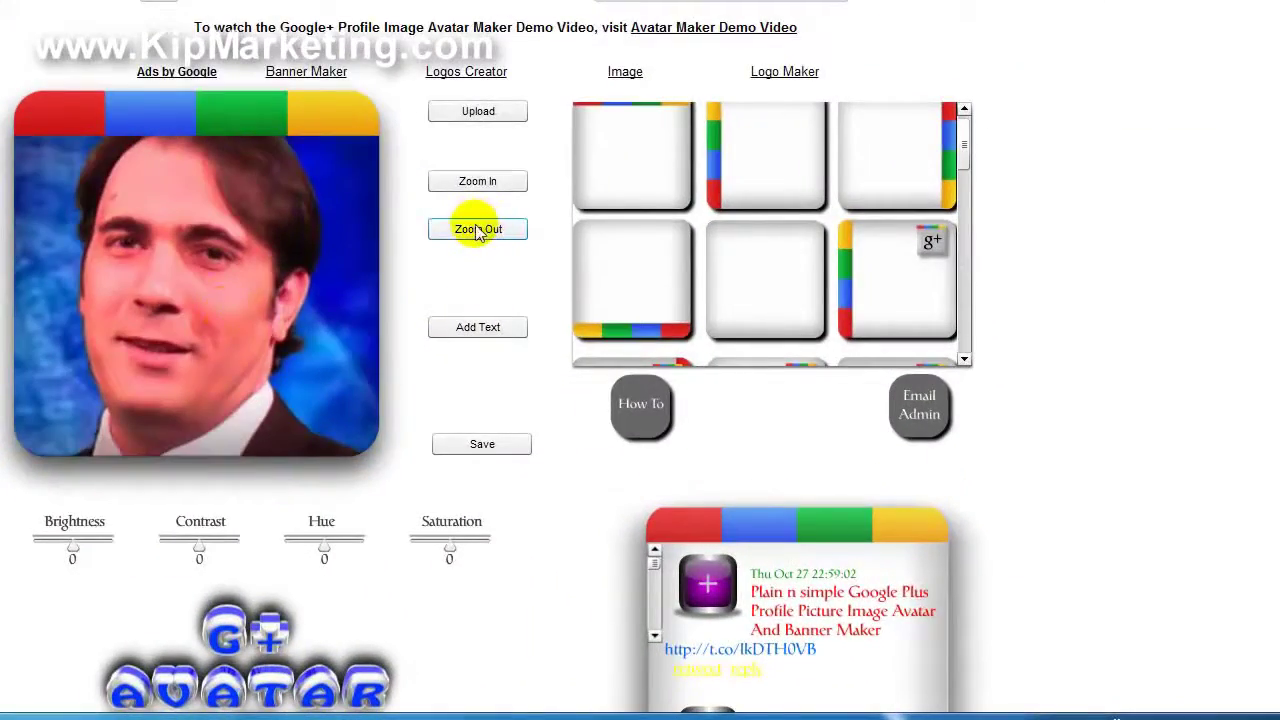
click(476, 231)
click(483, 184)
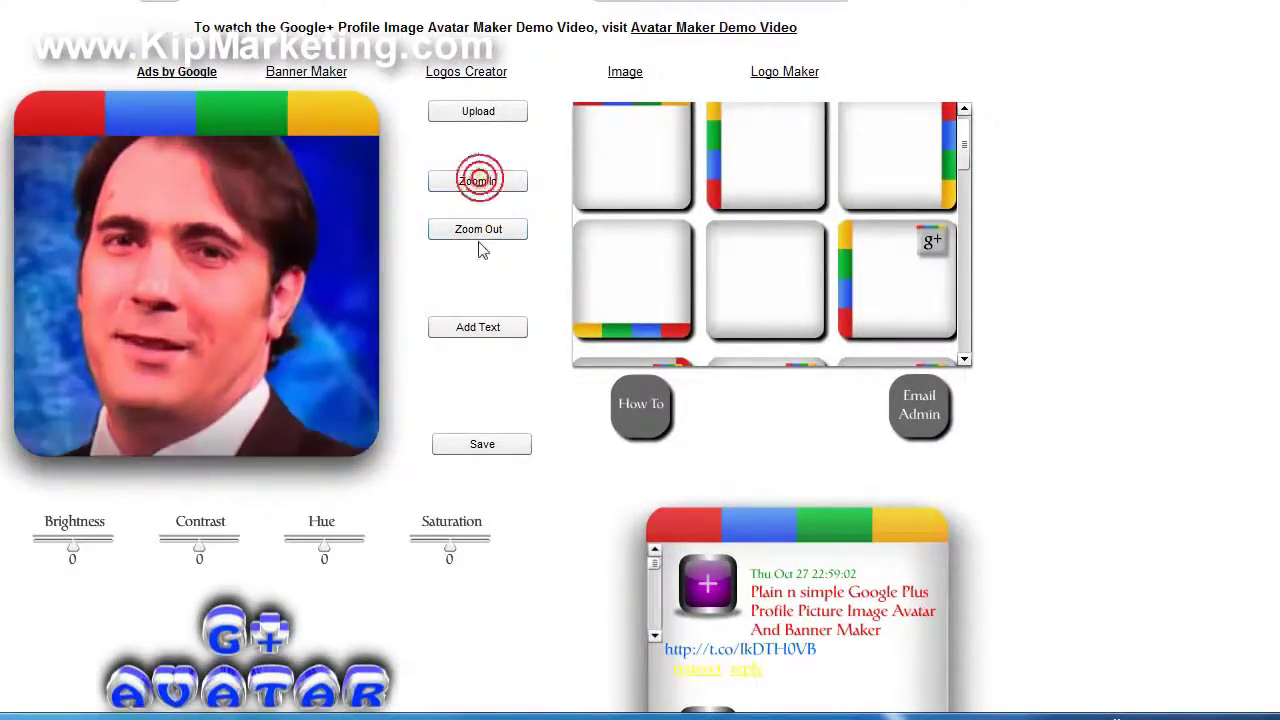
click(478, 229)
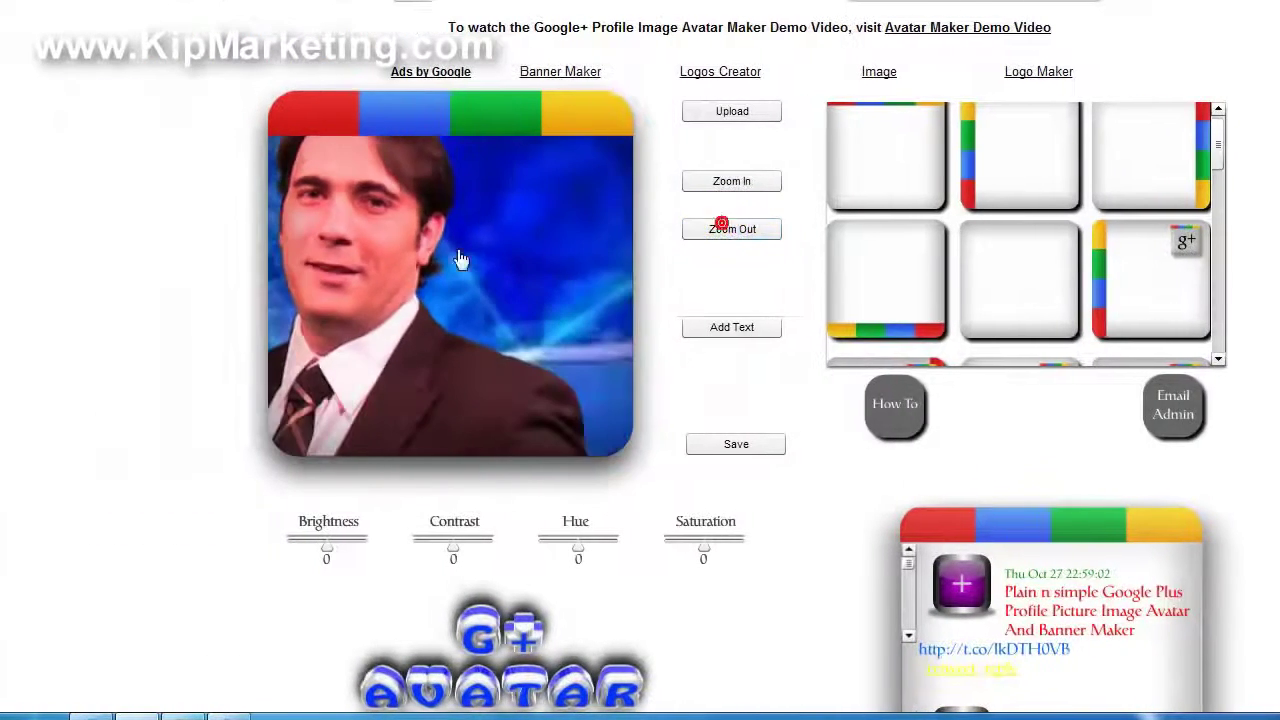
click(738, 186)
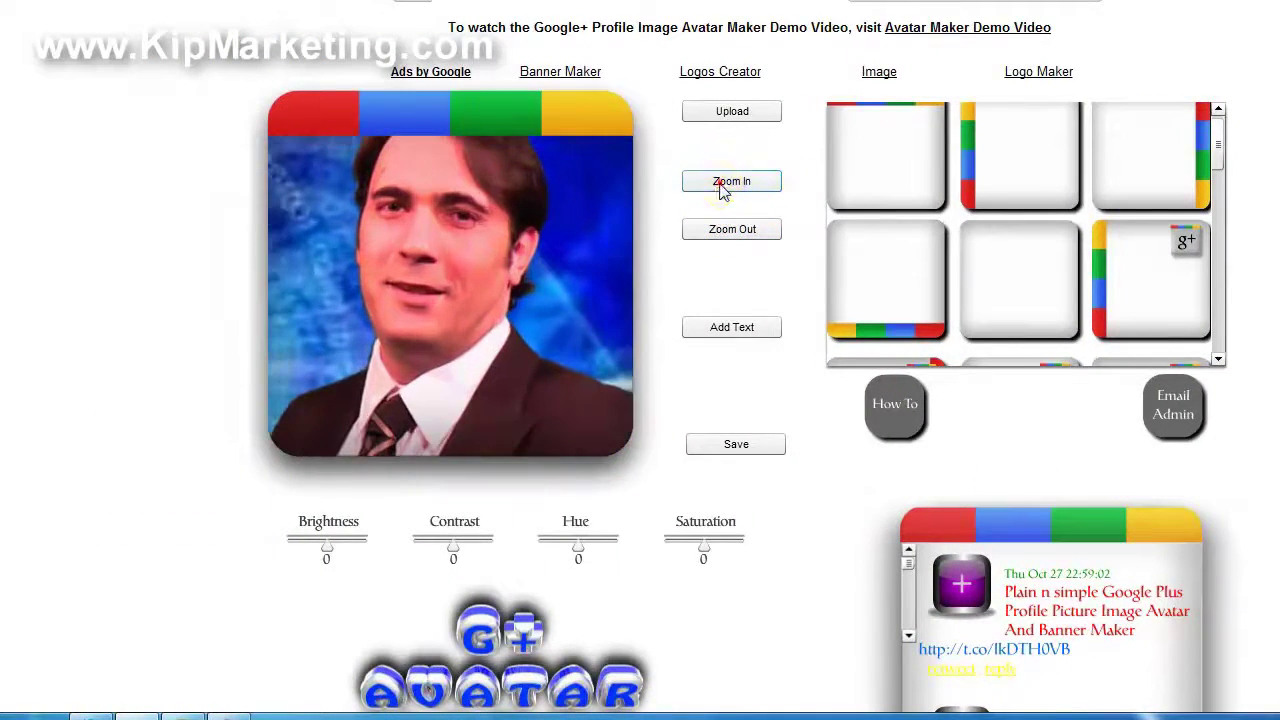
click(730, 230)
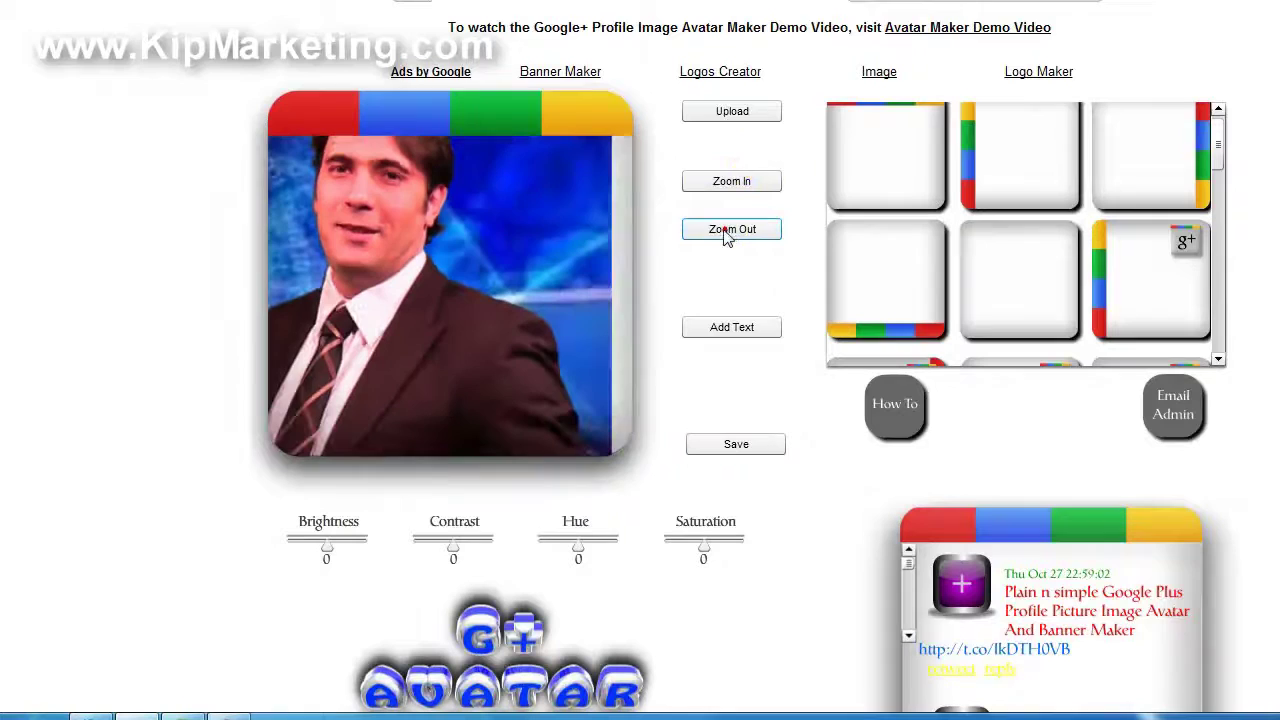
drag(483, 238, 514, 237)
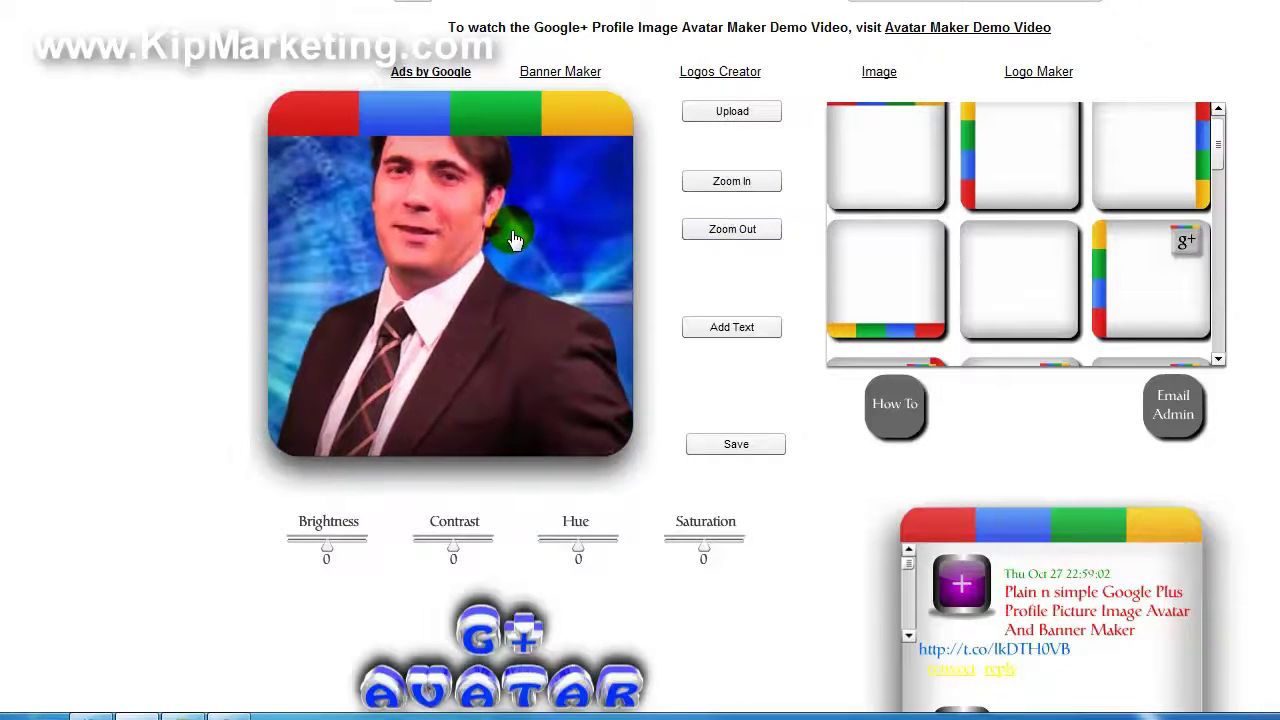
- Try the red, green and g+ badge frame styles on the avatar
drag(1218, 145, 1220, 185)
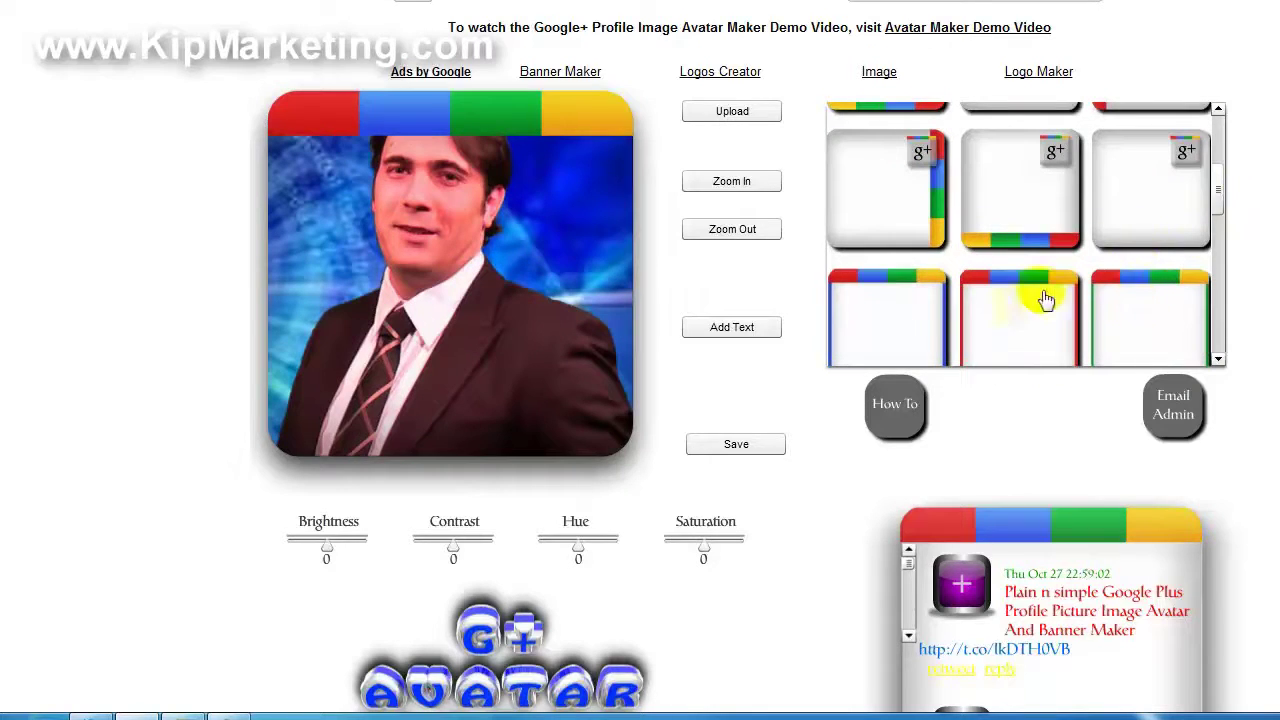
click(1012, 310)
click(1137, 312)
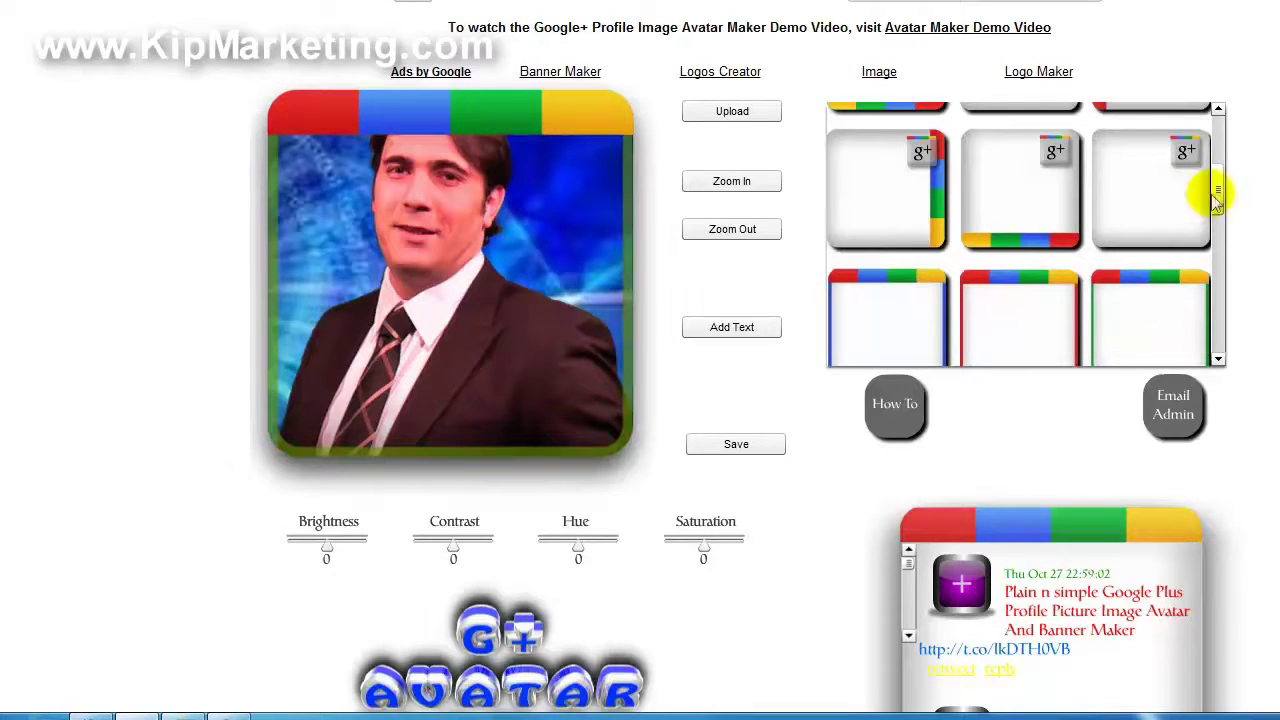
click(1188, 188)
click(903, 196)
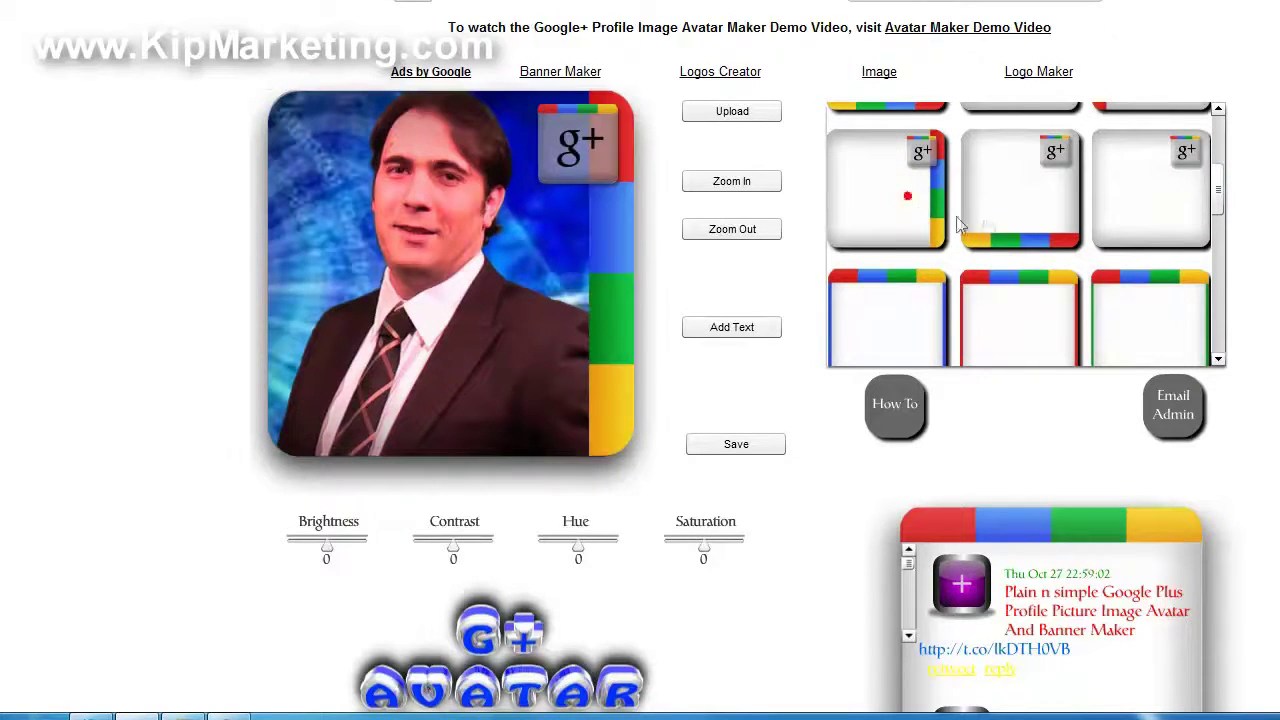
- Apply the smartphone-style phone frame and centre the man's face within it
click(1217, 192)
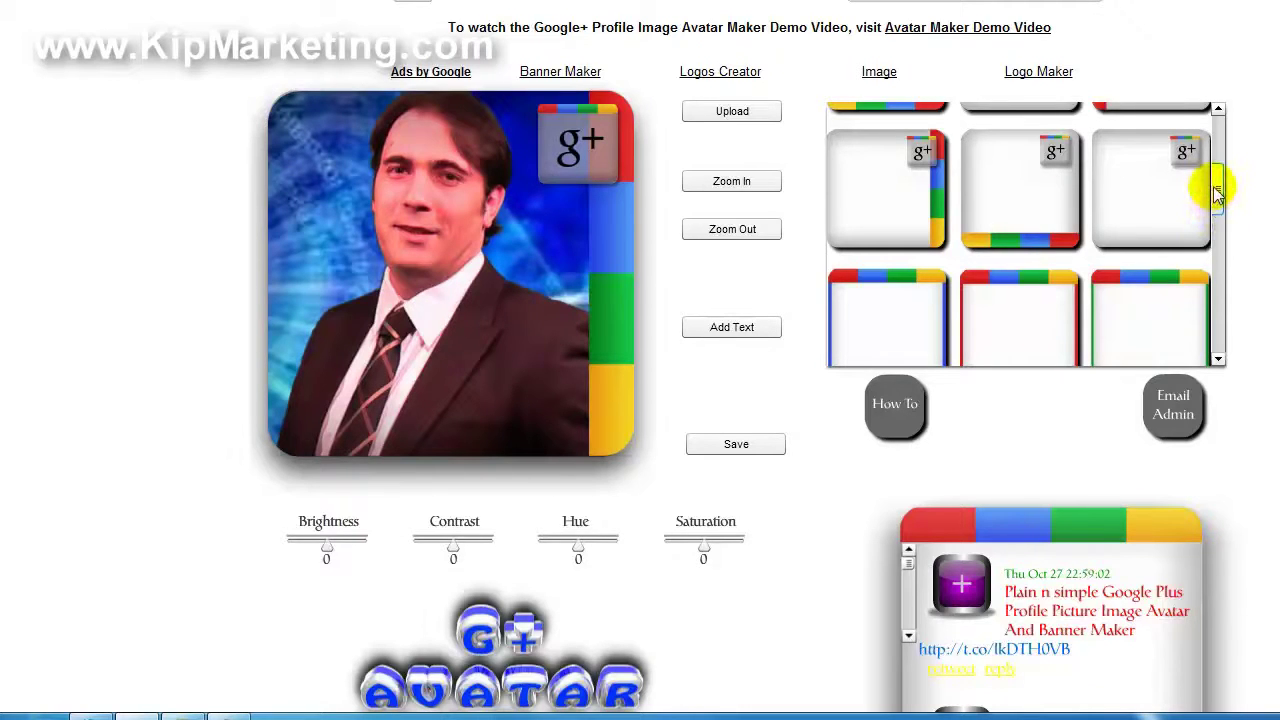
drag(1217, 192, 1217, 246)
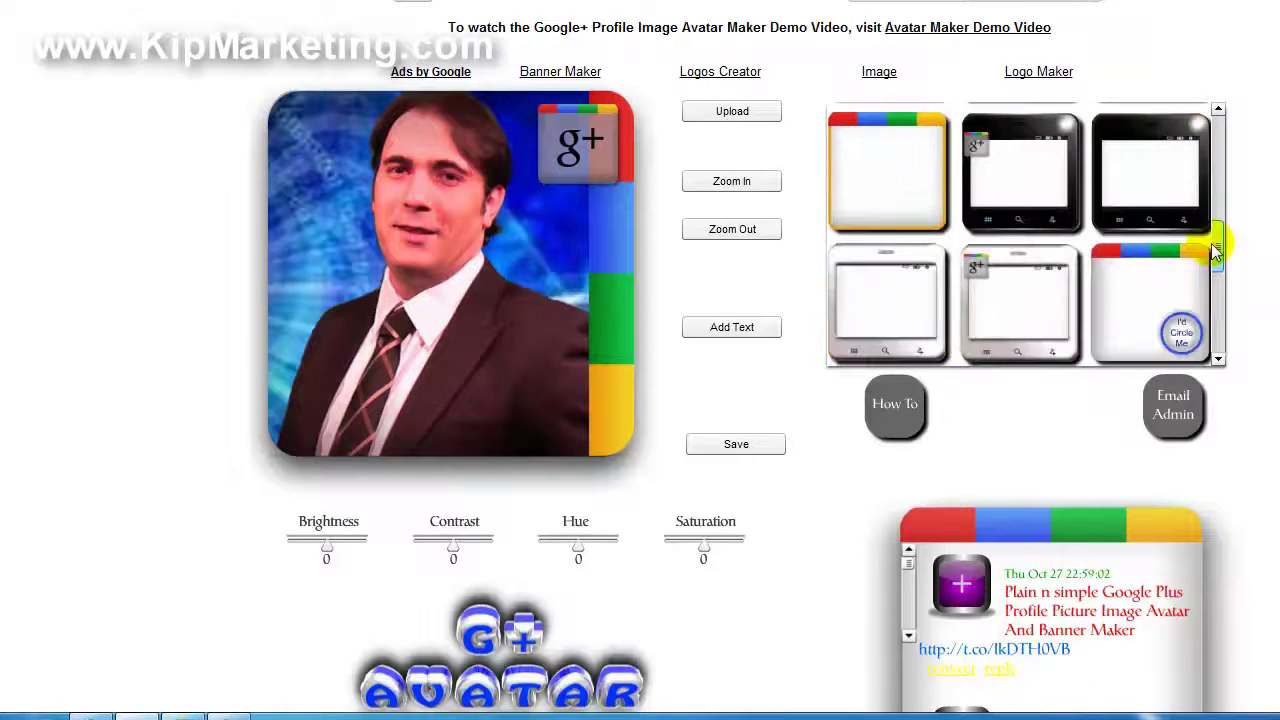
click(1001, 190)
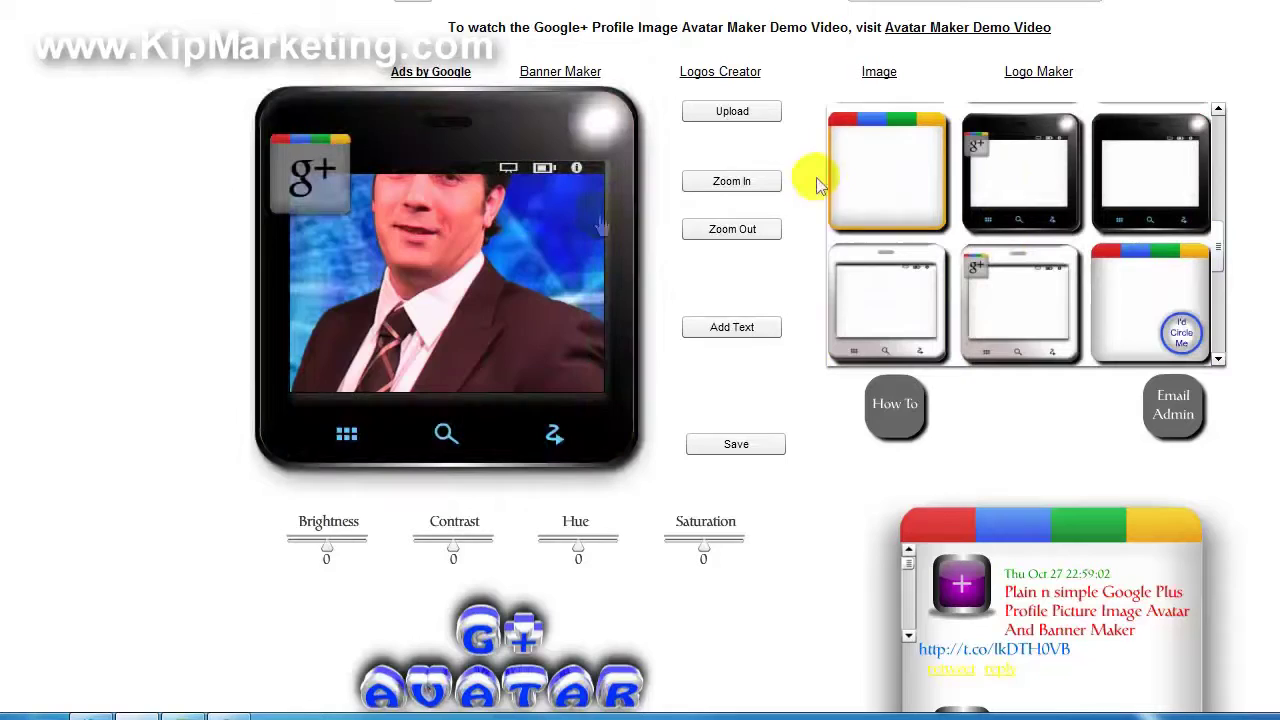
click(480, 300)
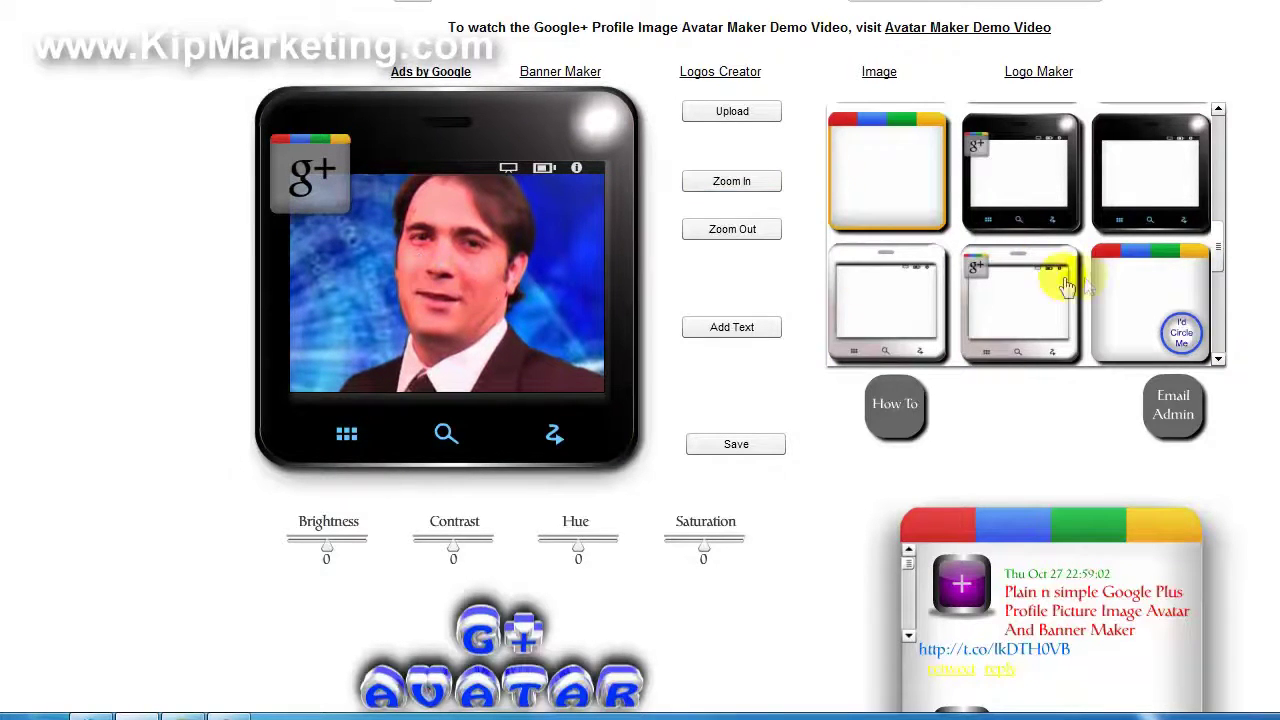
click(1032, 303)
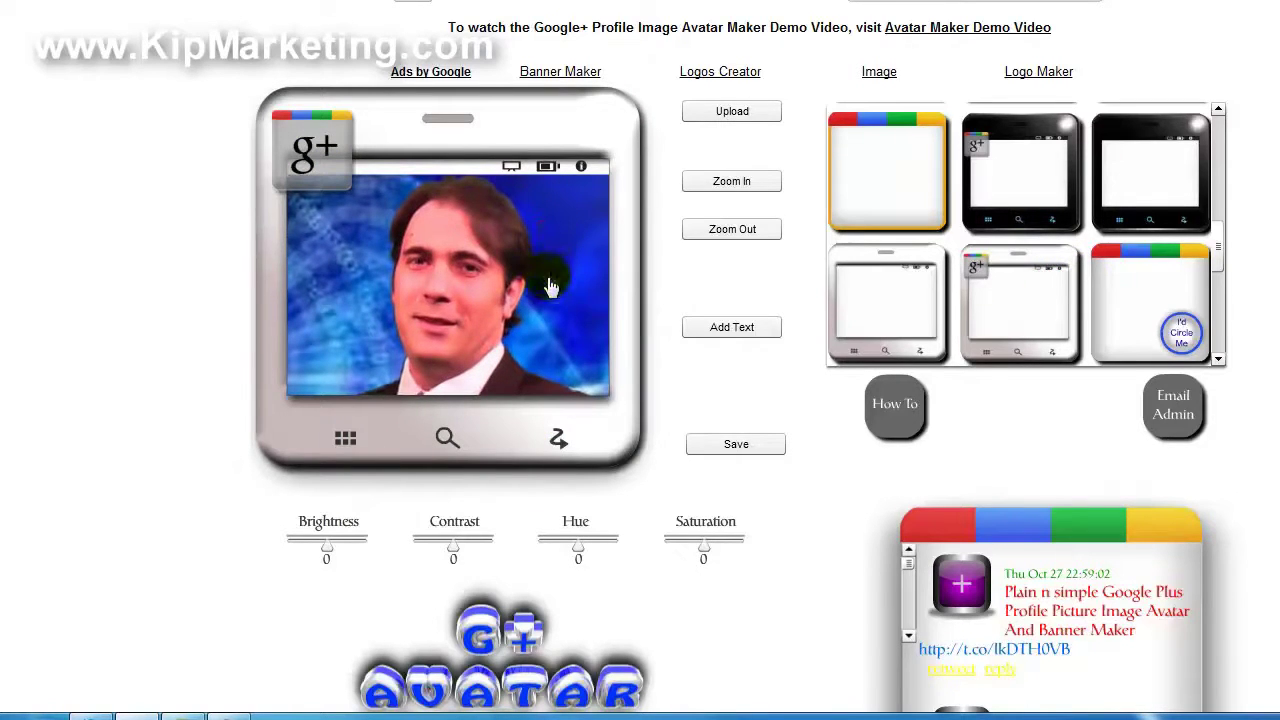
click(731, 333)
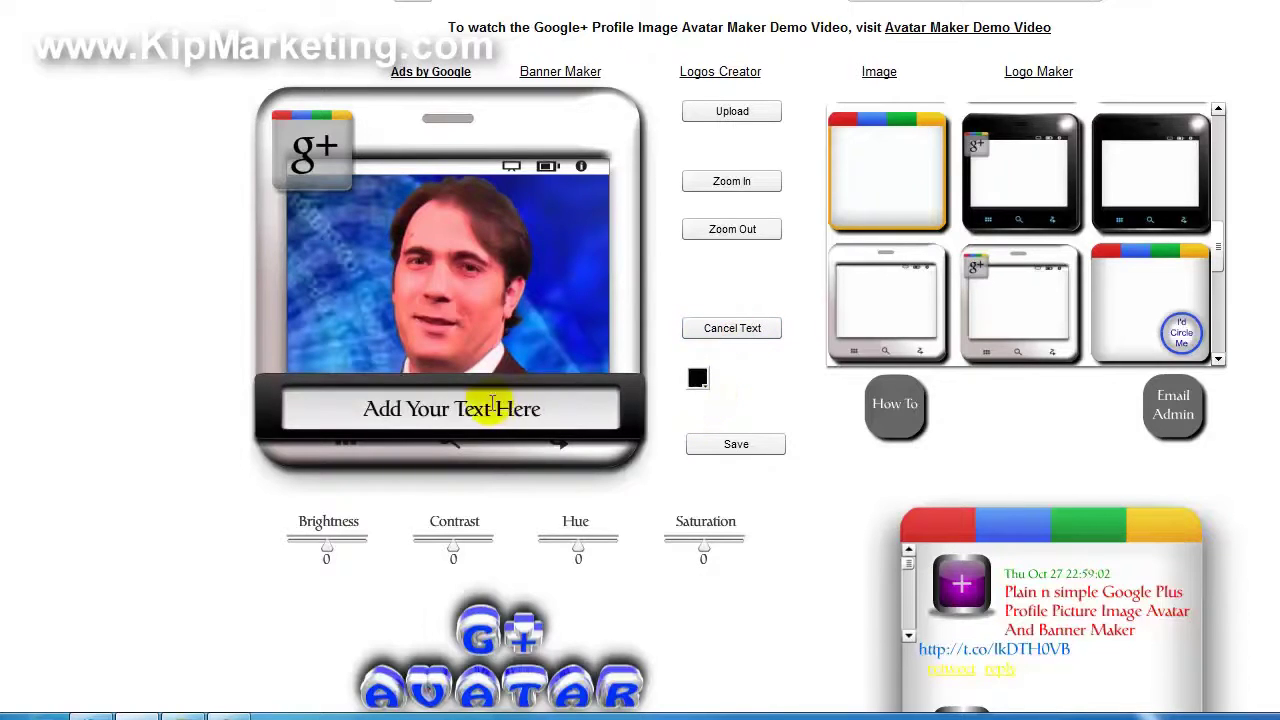
triple_click(541, 408)
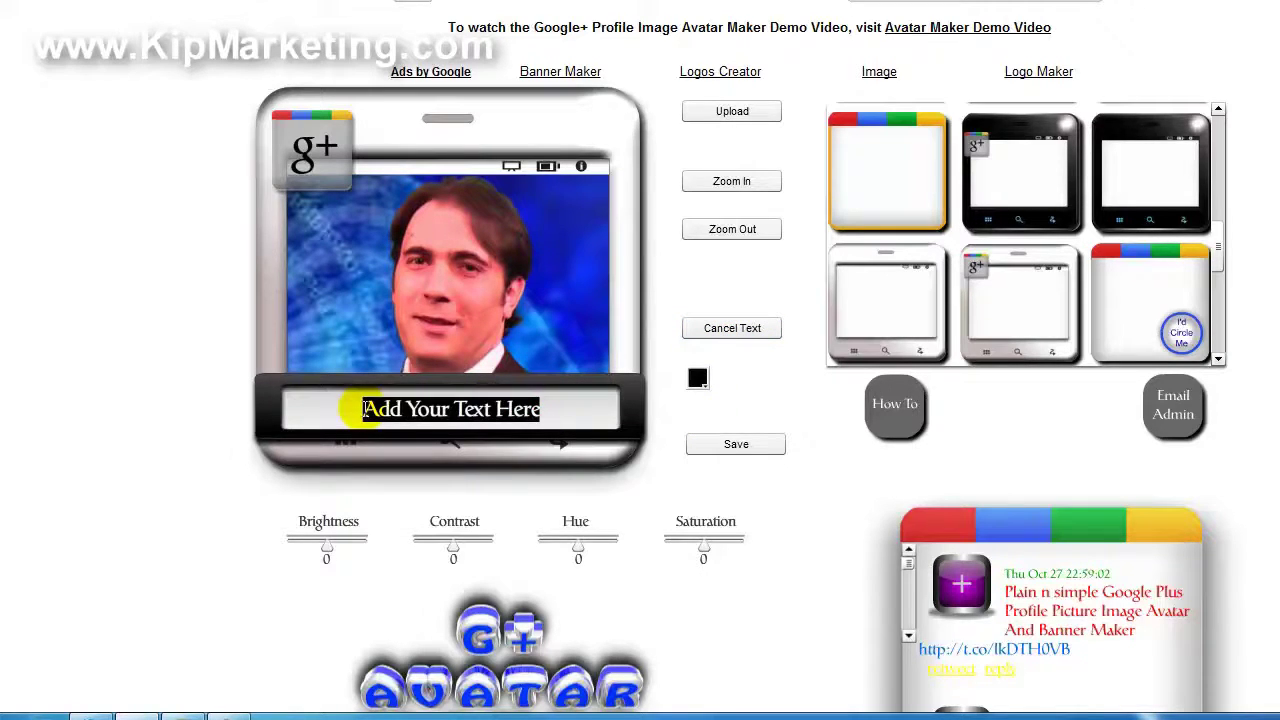
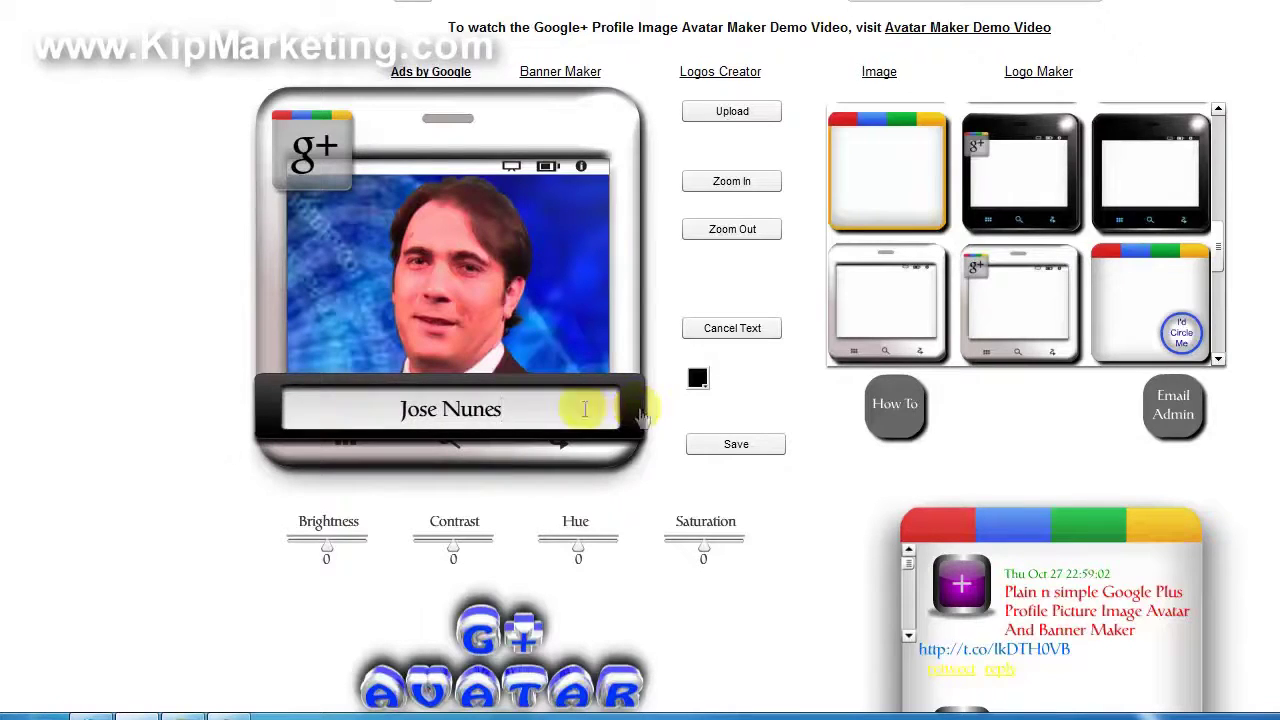
drag(553, 409, 555, 436)
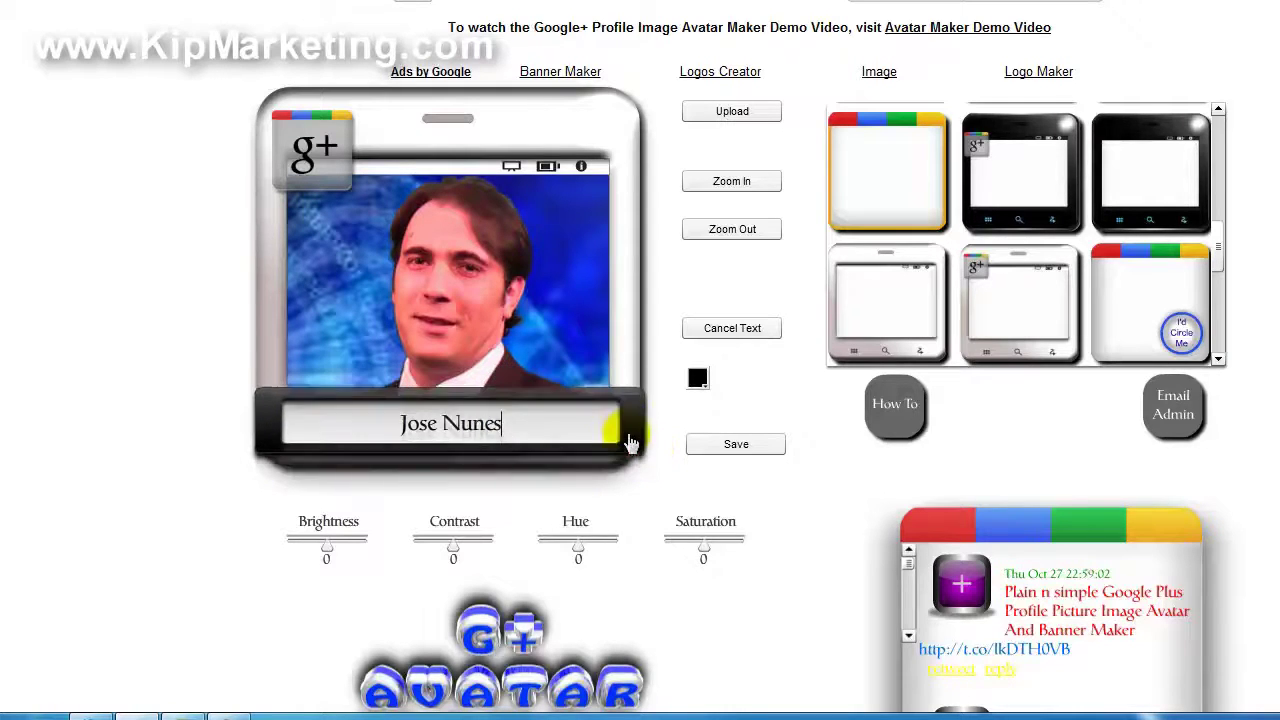
mouse_move(631, 457)
mouse_down()
mouse_move(617, 410)
mouse_move(619, 457)
mouse_move(600, 380)
mouse_up()
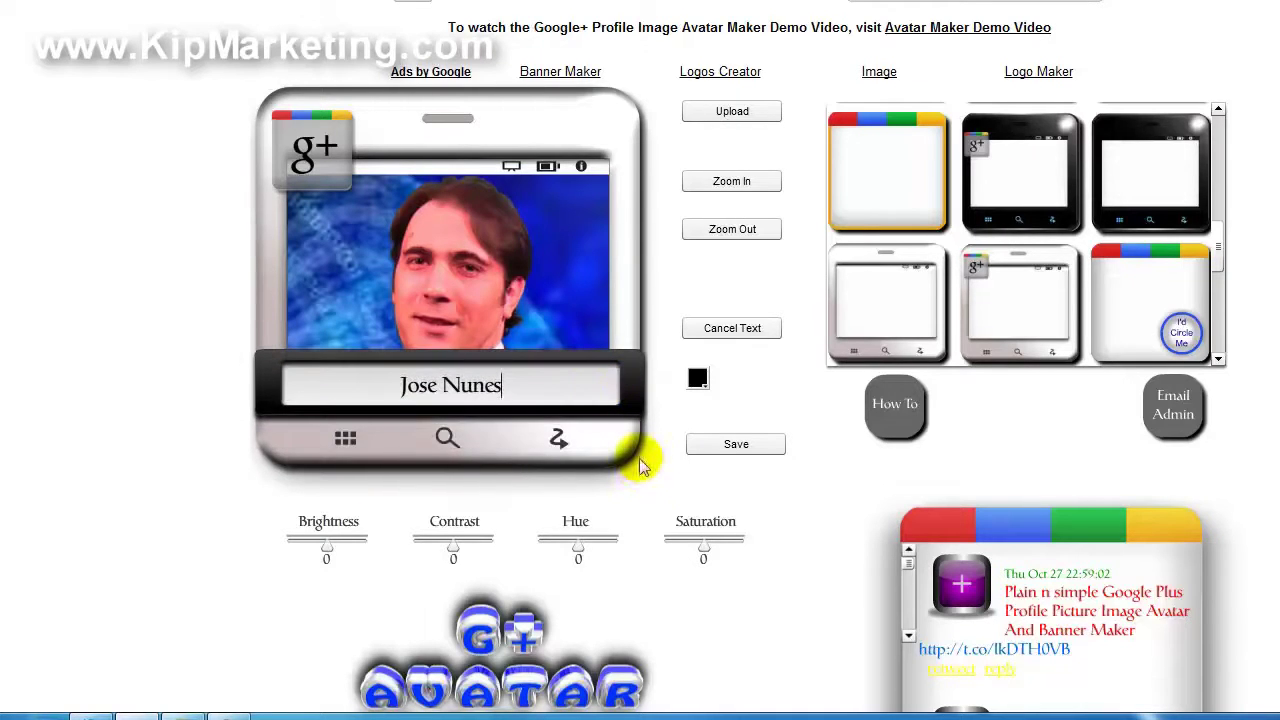
- Lower saturation to -7 and save the avatar to the desktop as MyGoogle+Avatar1
click(724, 332)
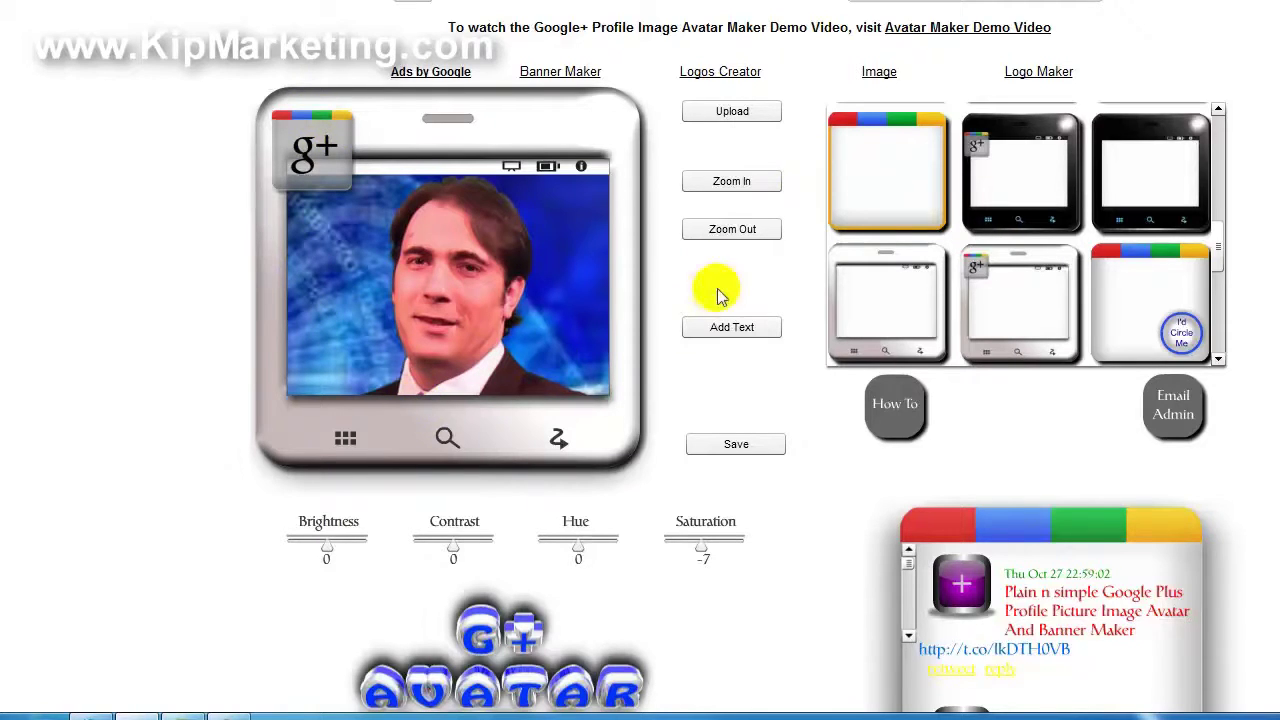
click(731, 446)
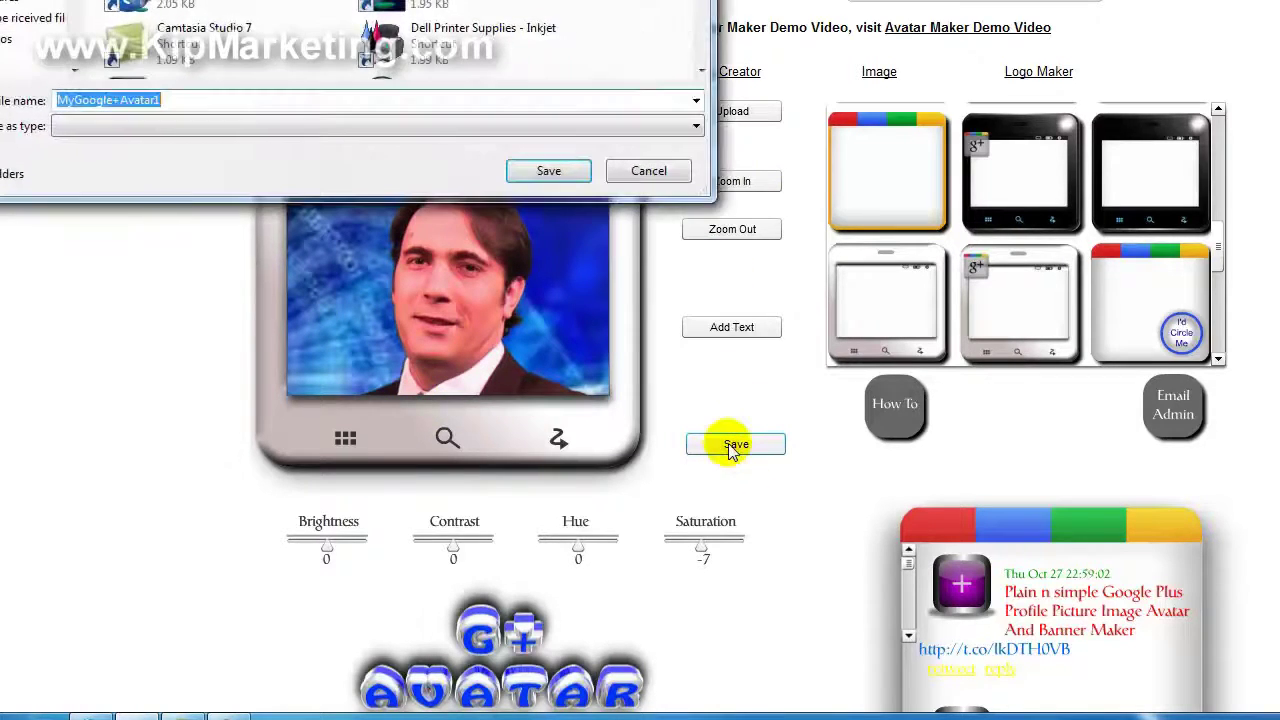
click(545, 174)
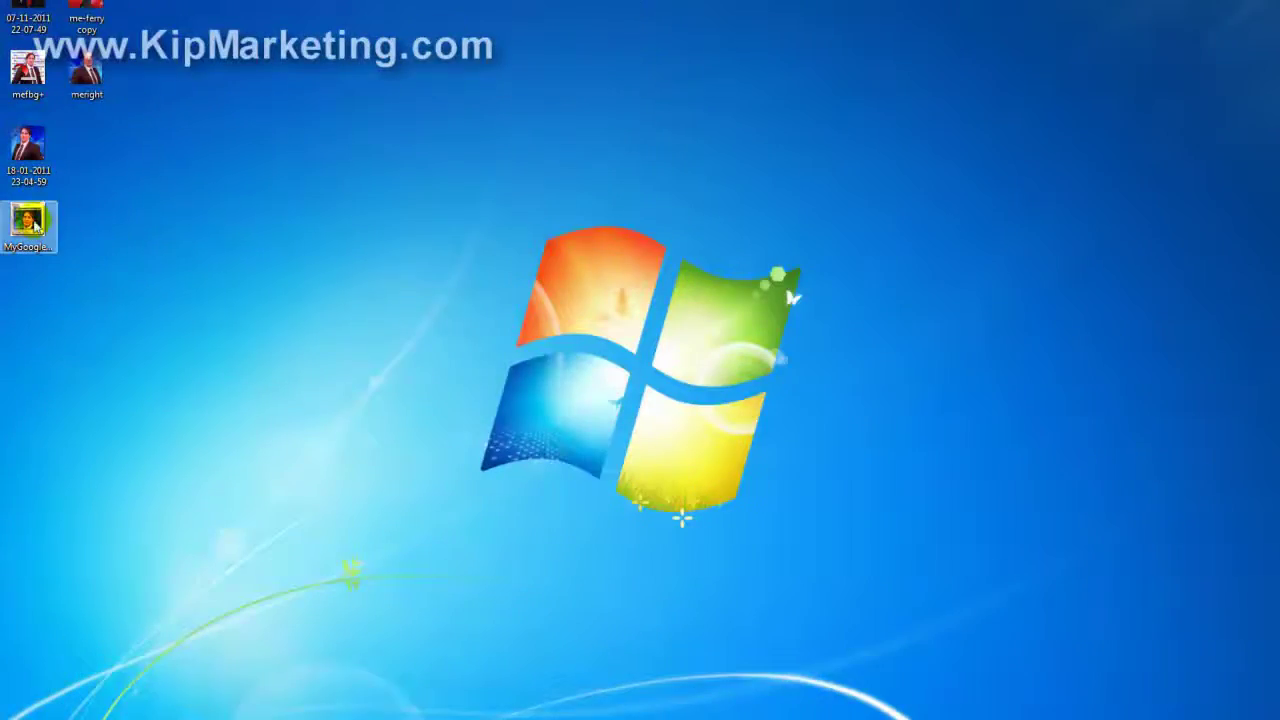
- Preview MyGoogle+Avatar1 from the desktop in Windows Photo Viewer, then close the viewer
right_click(32, 219)
click(92, 298)
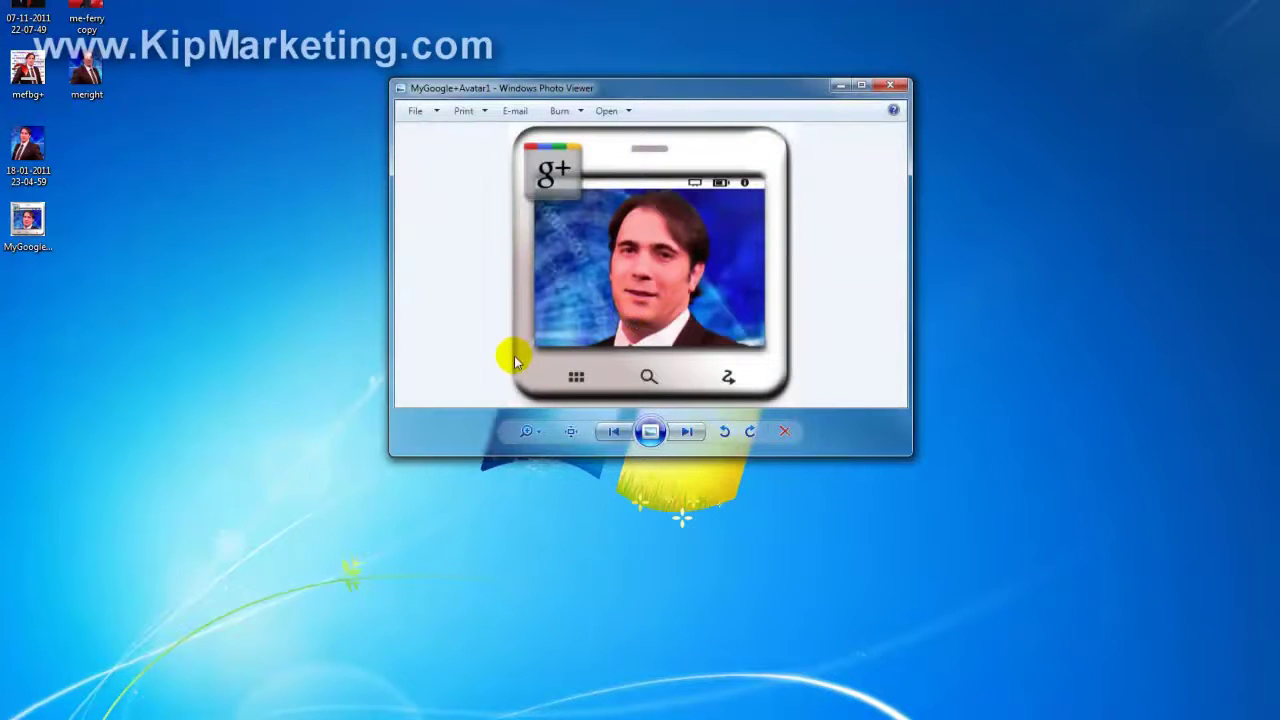
click(897, 88)
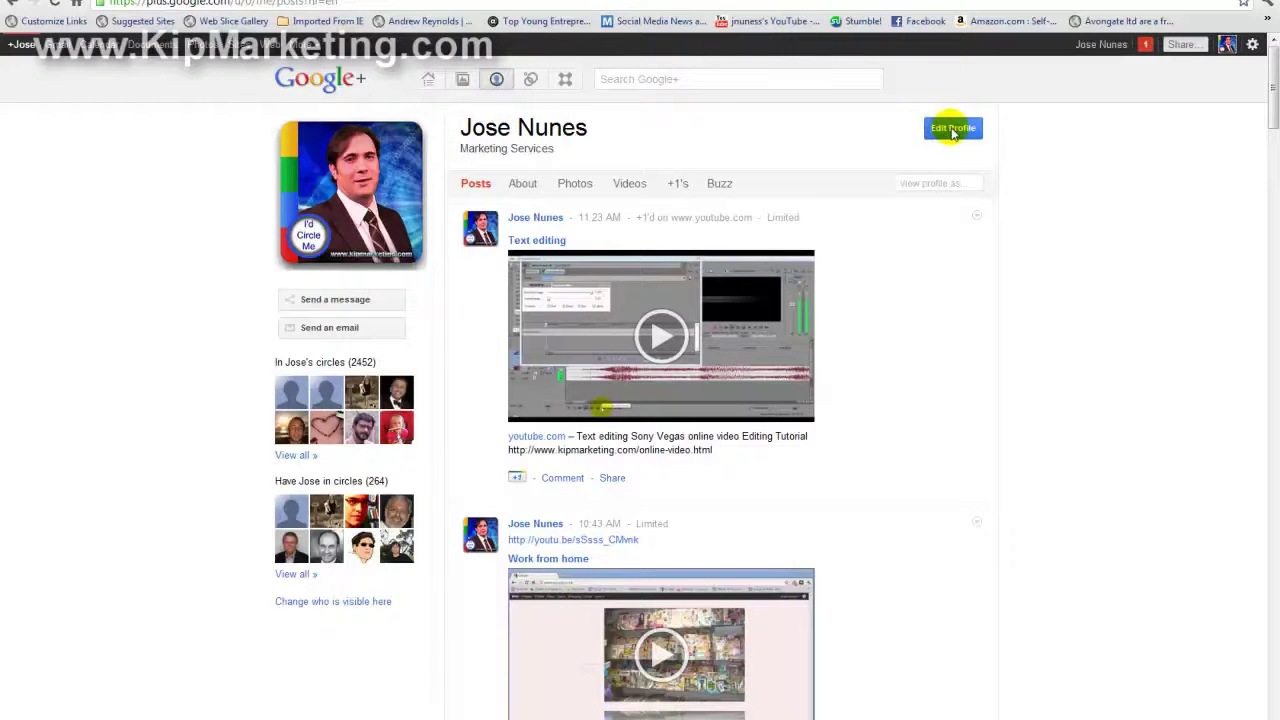
- Enter profile edit mode and drop MyGoogle+Avatar1.png from the desktop into the photo upload area
click(952, 130)
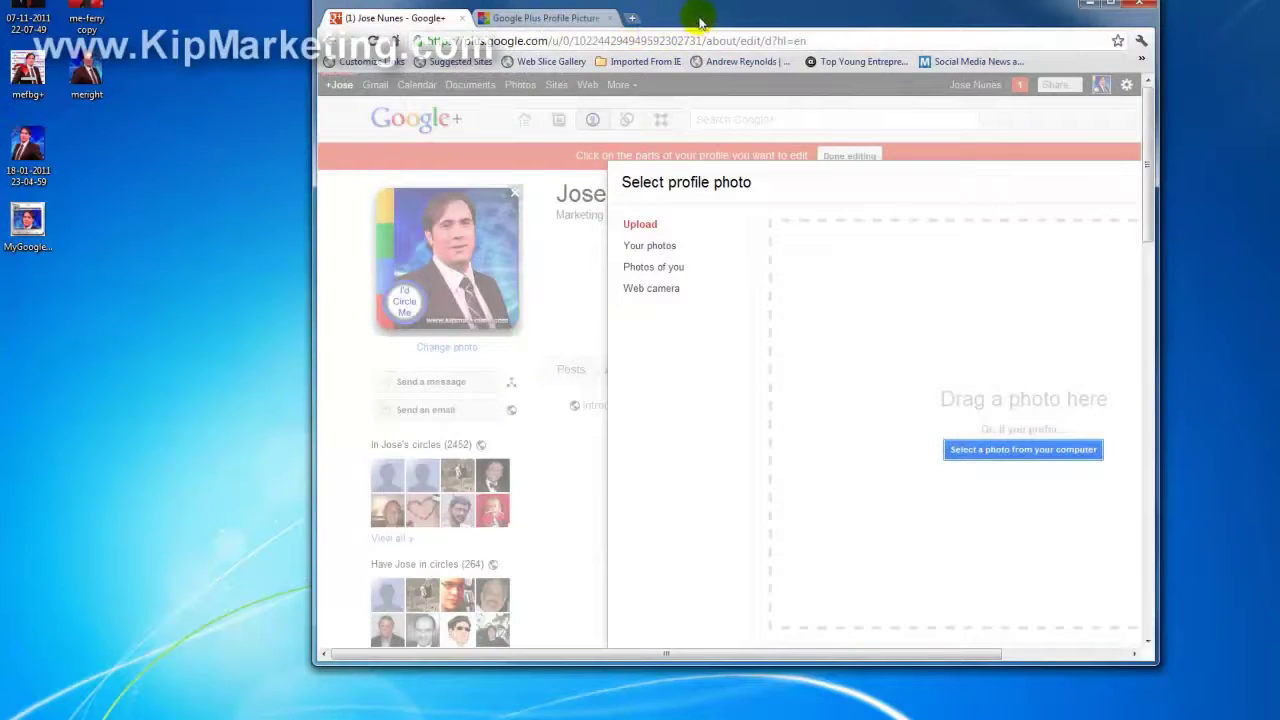
drag(700, 20, 677, 6)
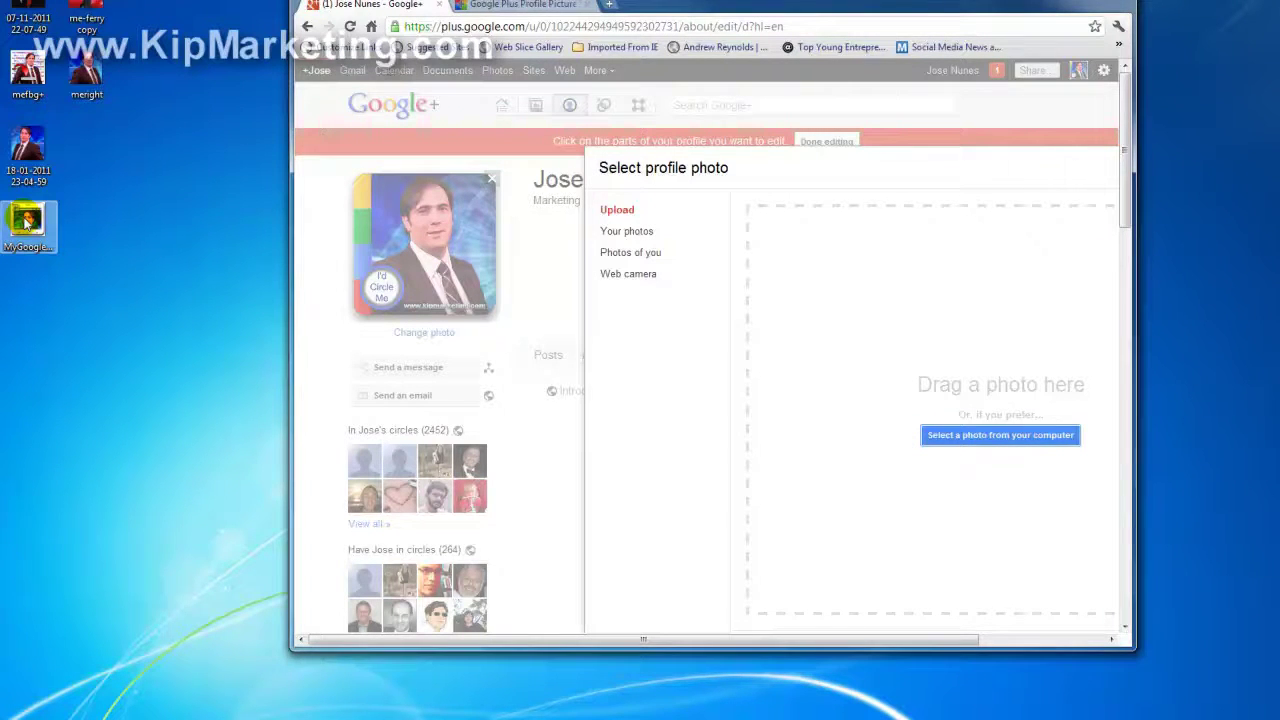
drag(27, 220, 936, 407)
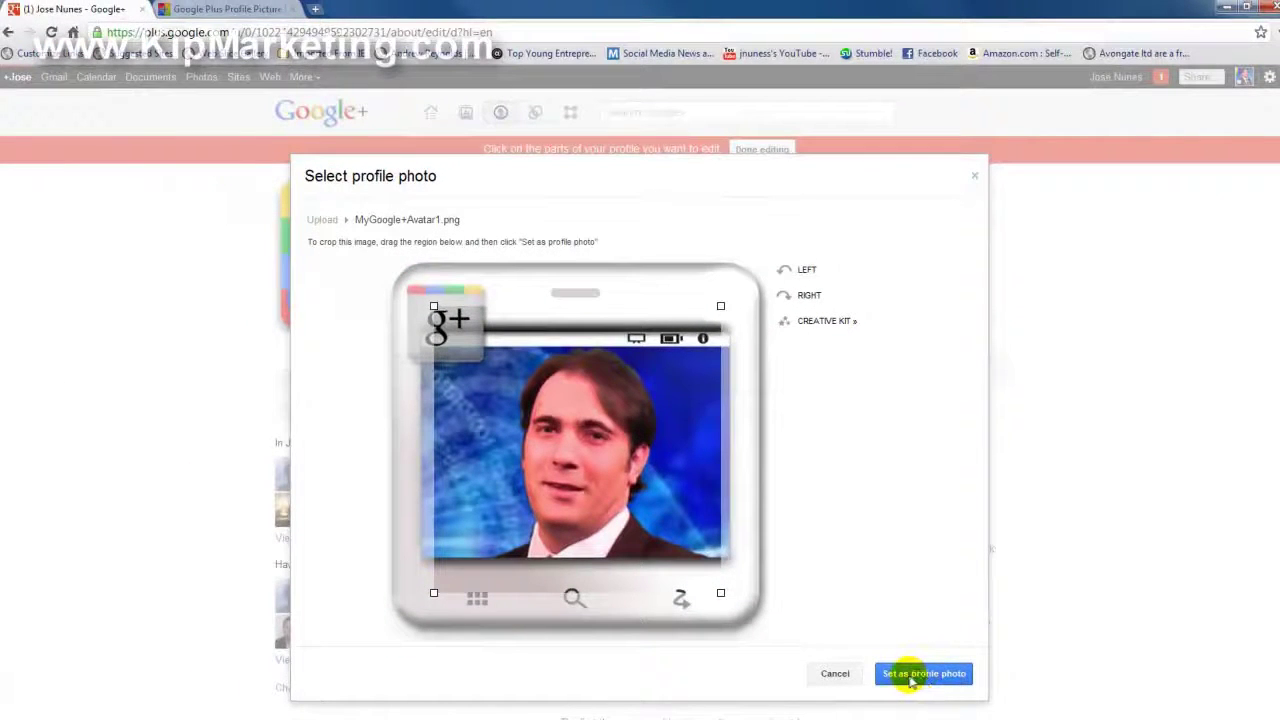
- Confirm the uploaded phone-framed avatar as the Google+ profile photo
click(916, 676)
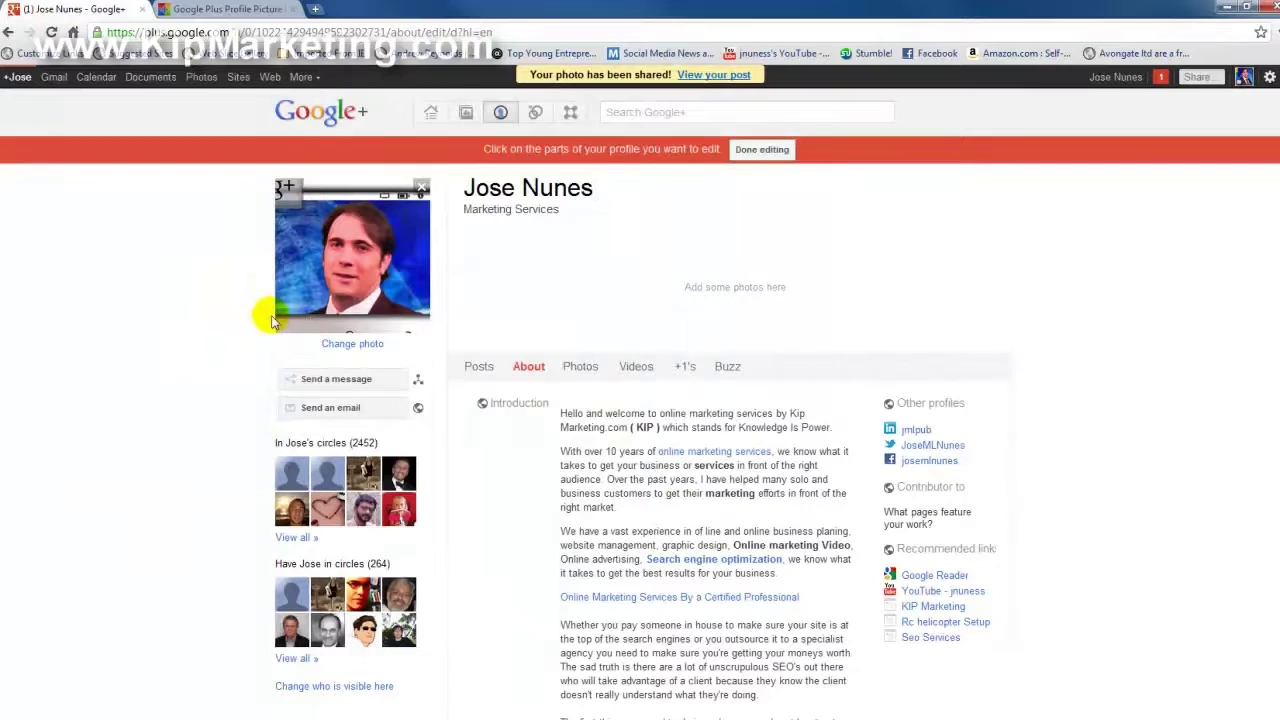
- Re-upload MyGoogle+Avatar1.png, expand the crop to the whole phone frame, and set it as profile photo
click(345, 343)
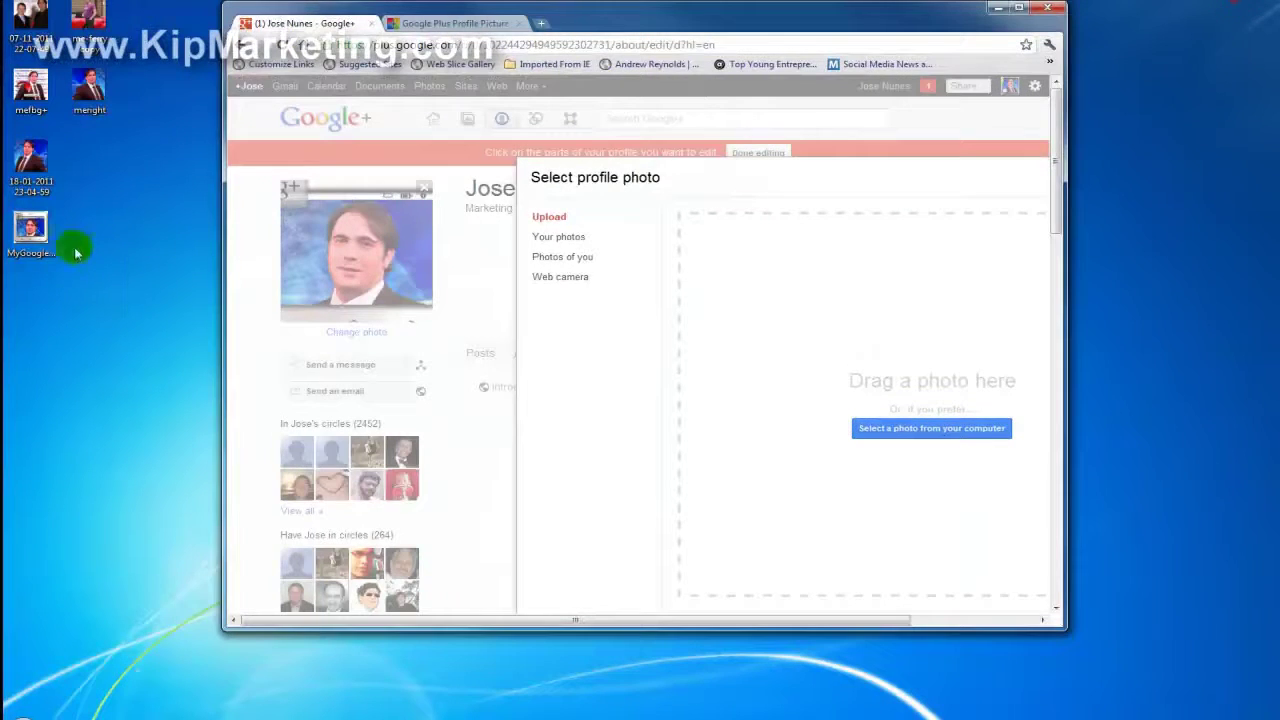
drag(76, 252, 886, 432)
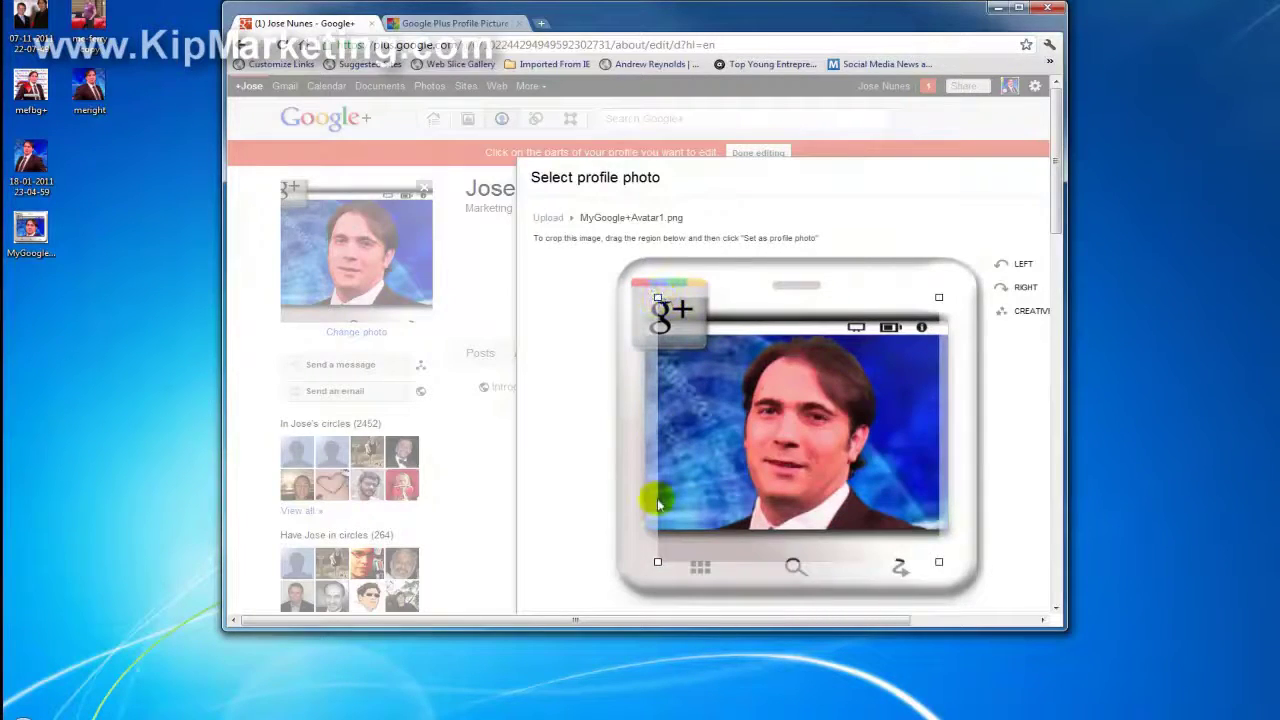
drag(660, 300, 615, 240)
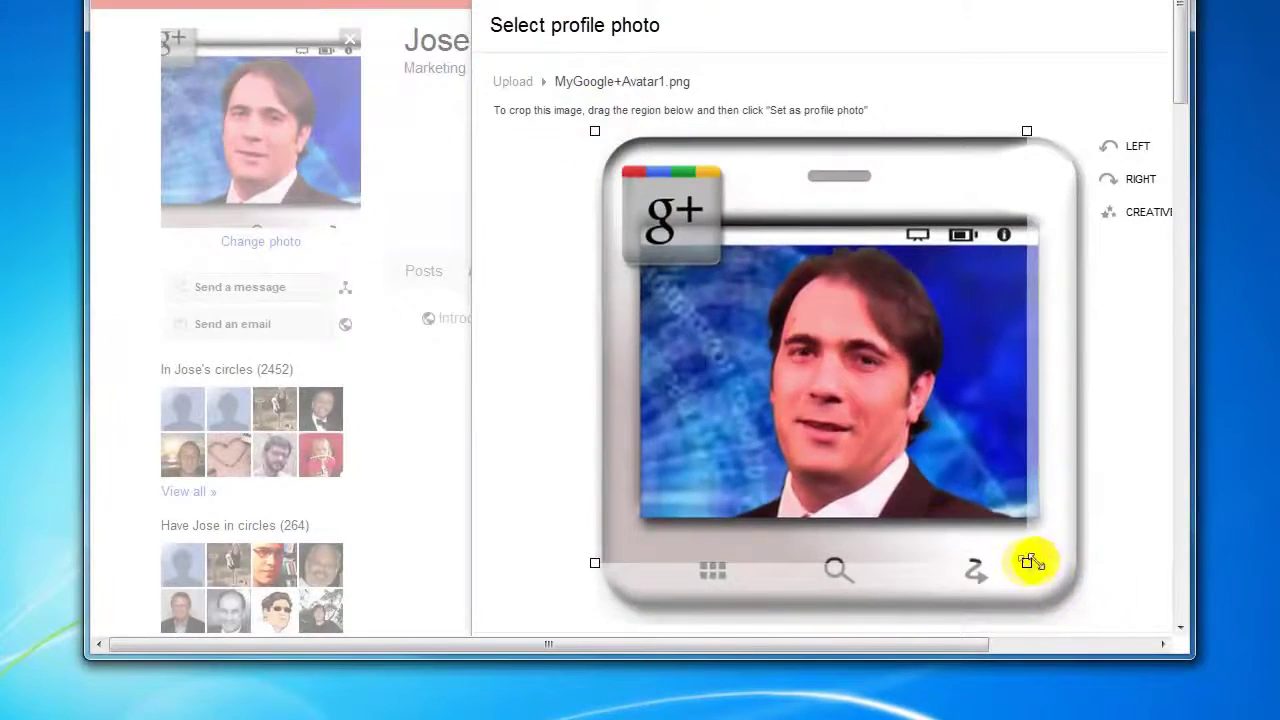
drag(1031, 563, 1091, 624)
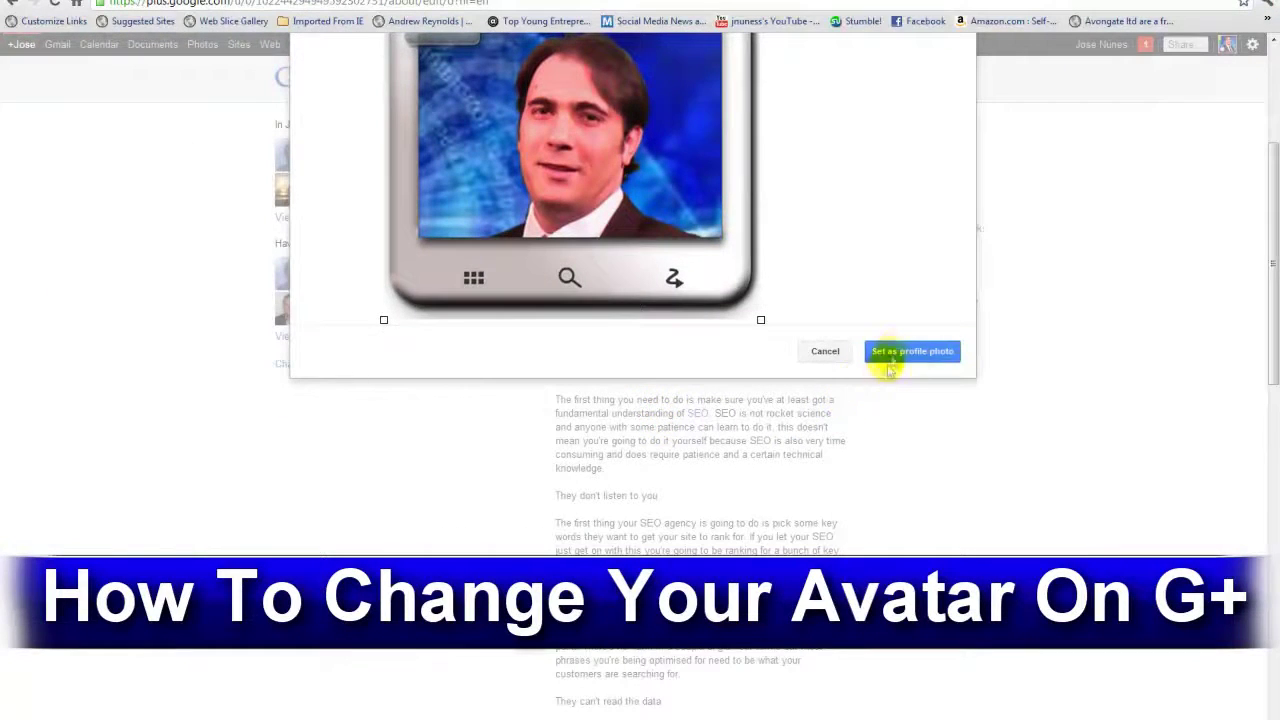
click(897, 351)
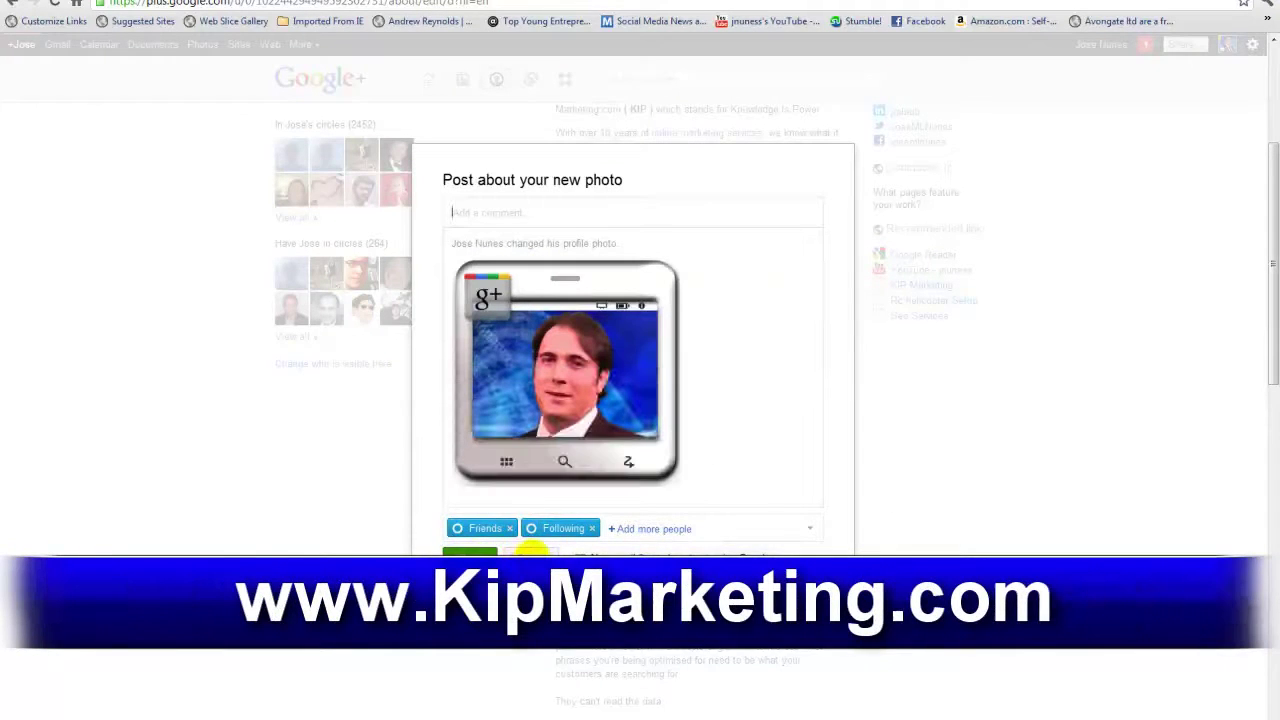
- Dismiss the 'Post about your new photo' dialog
click(535, 548)
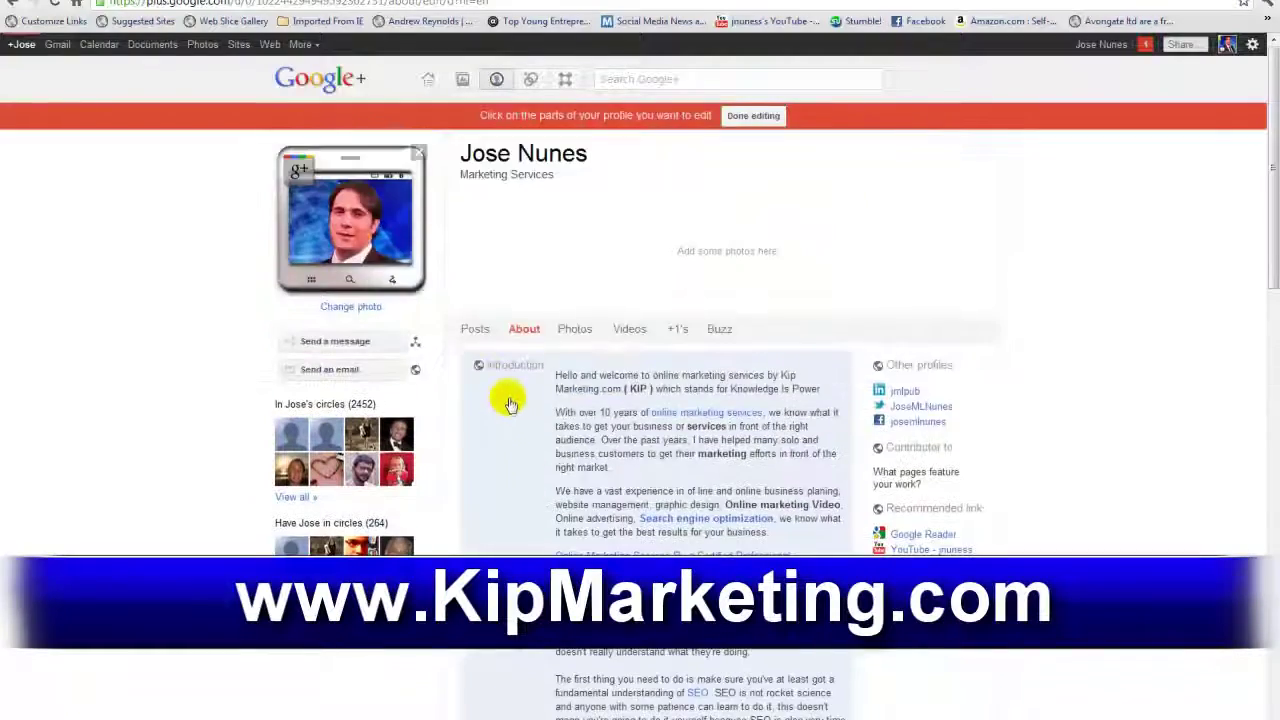